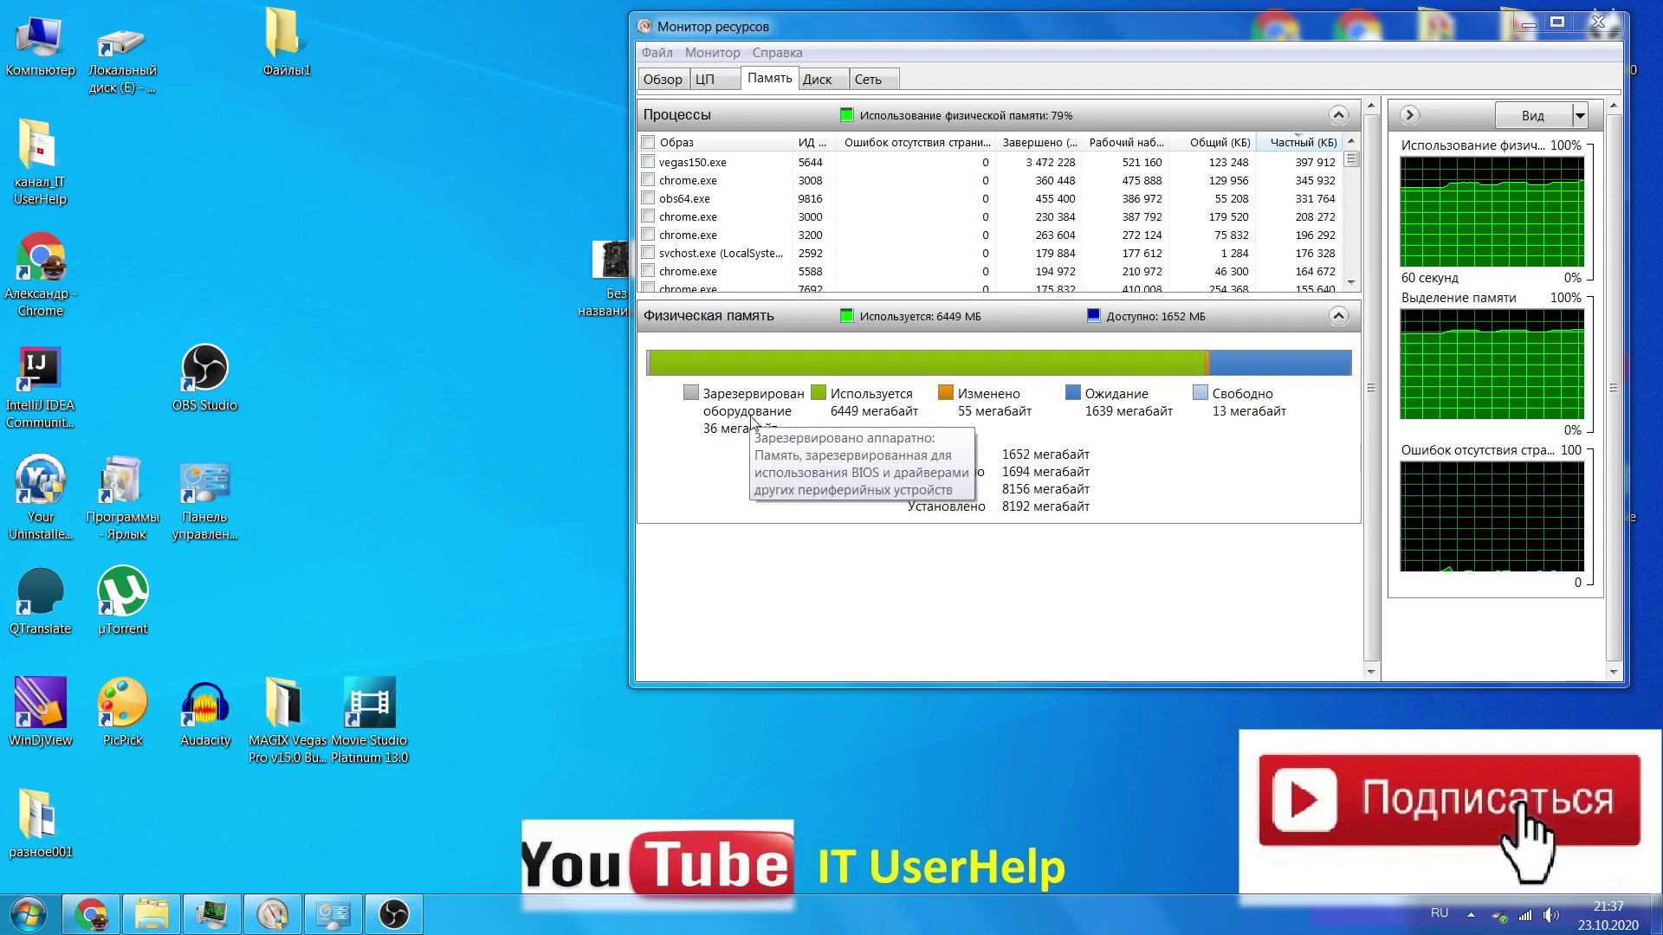
# Run regedit from the Run dialog, replacing the prefilled command and a mistyped Cyrillic entry
pyautogui.moveTo(752, 403)
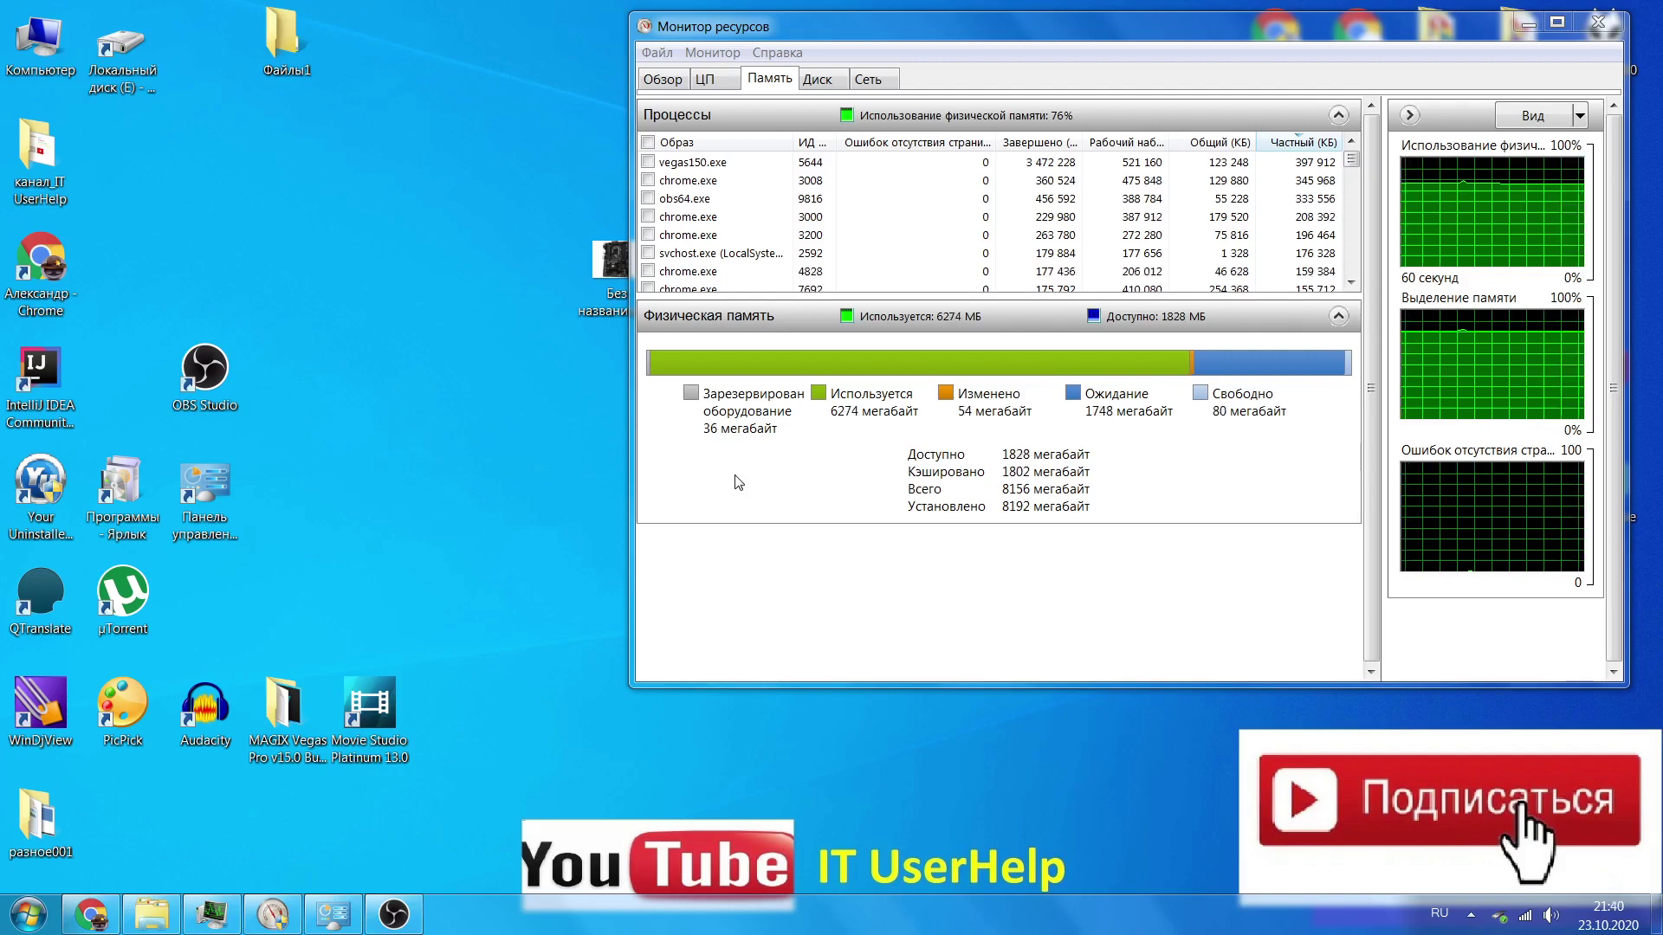
pyautogui.moveTo(733, 433)
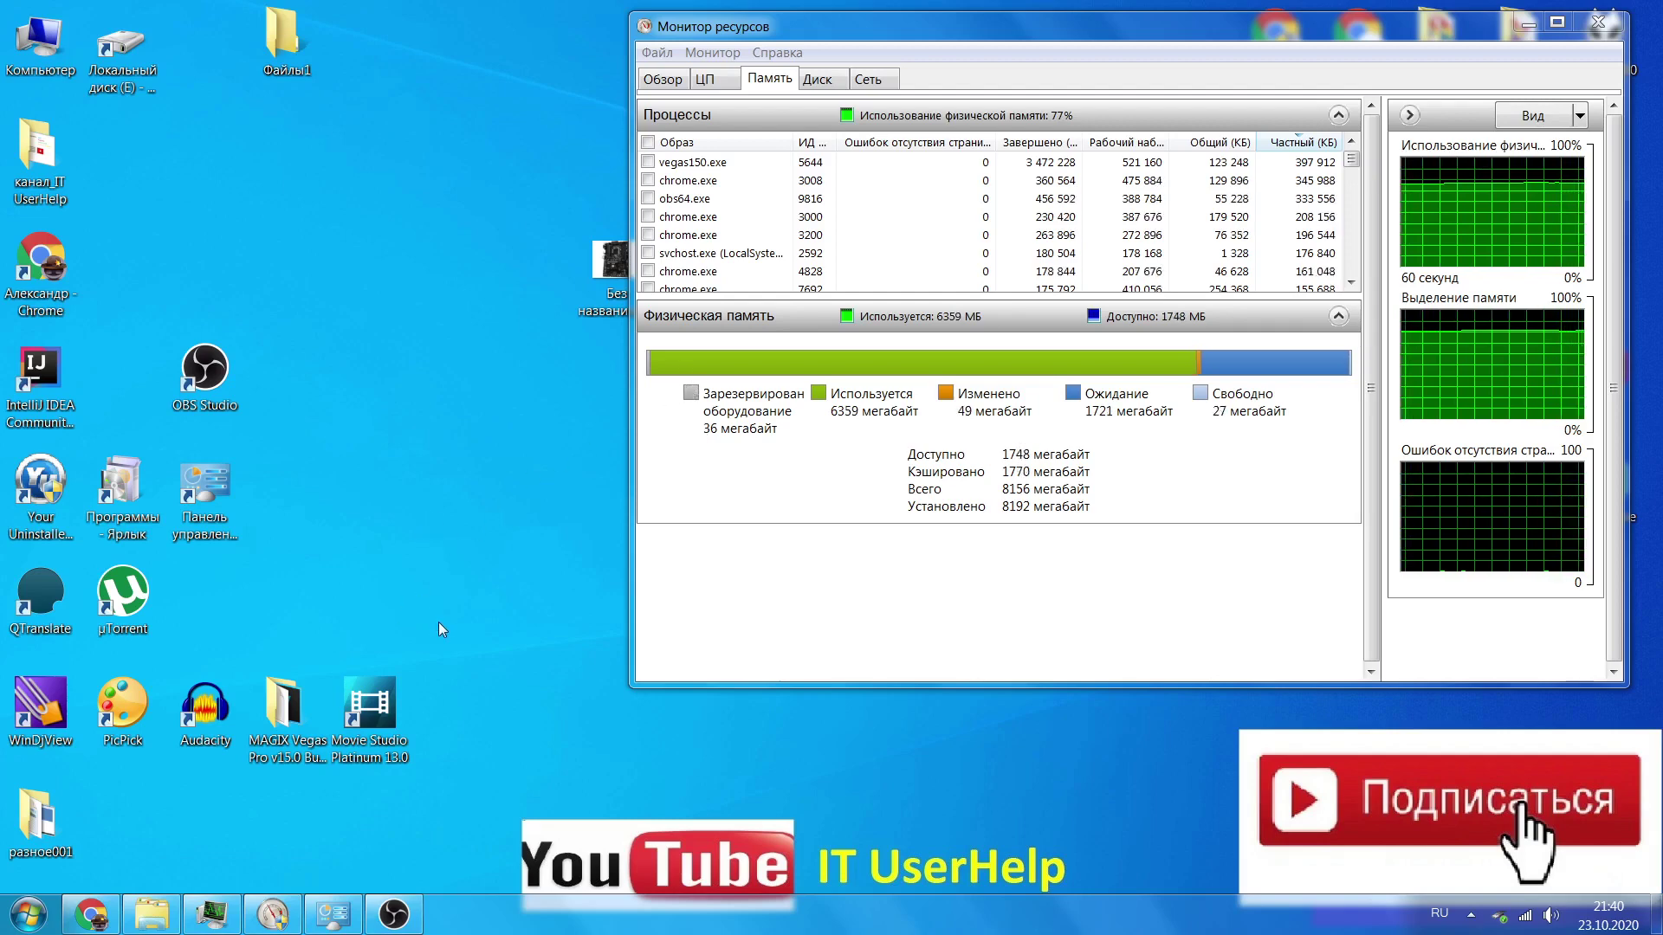
pyautogui.press('super+r')
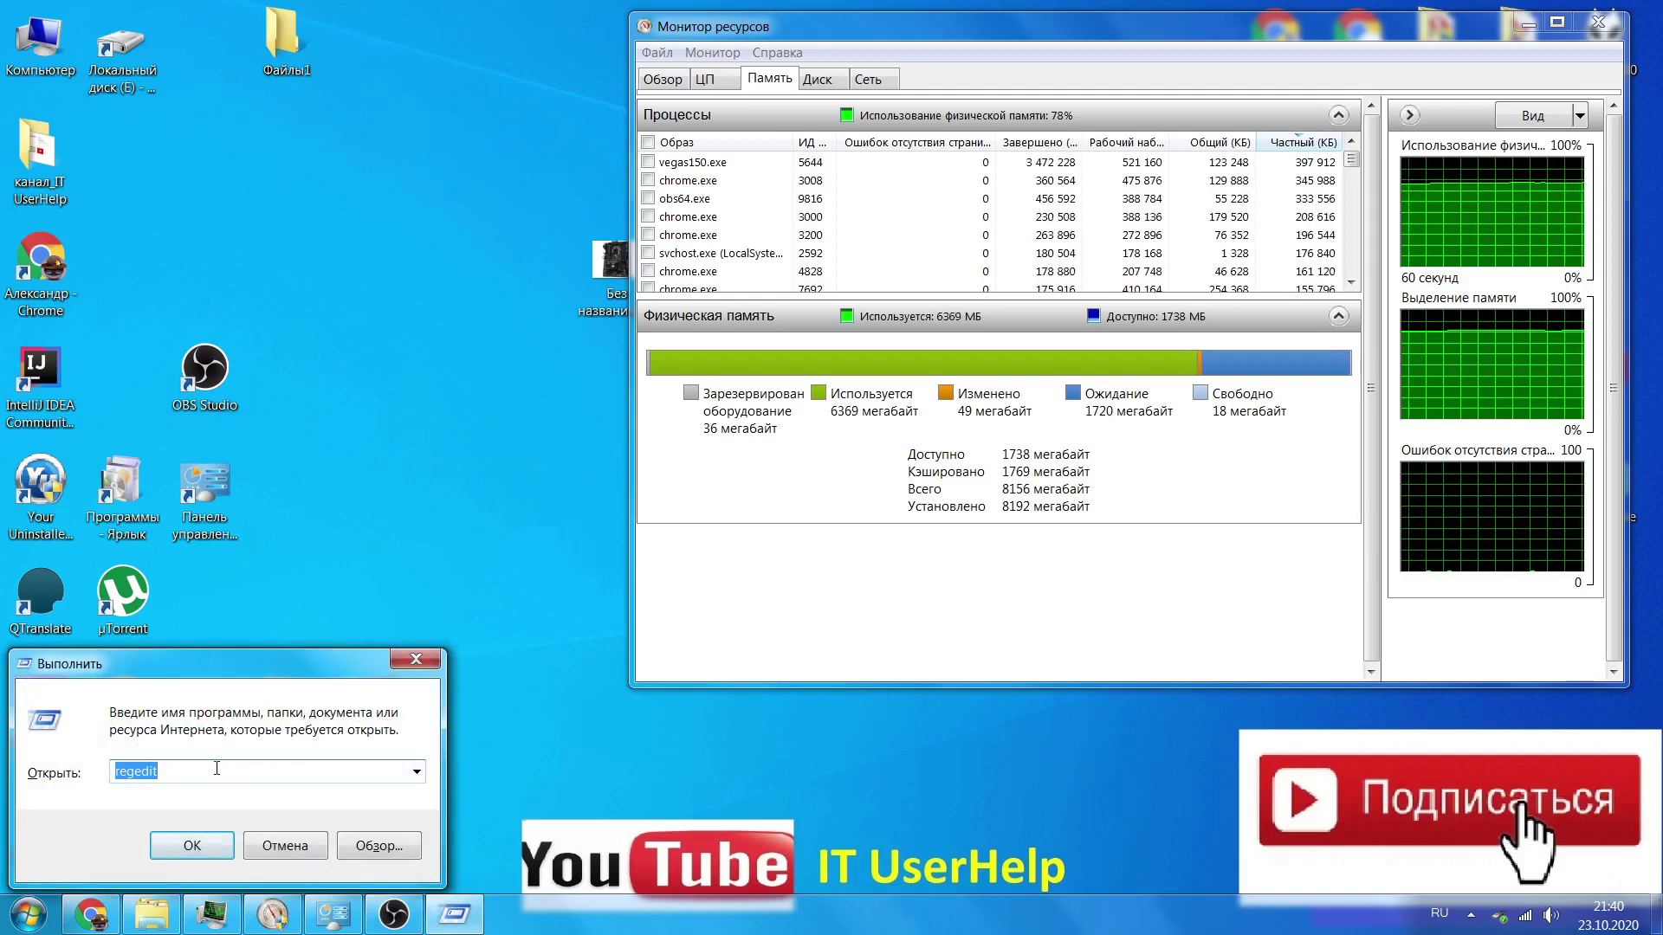
pyautogui.click(200, 774)
pyautogui.press('BackSpace')
pyautogui.press('BackSpace')
pyautogui.press('BackSpace')
pyautogui.press('BackSpace')
pyautogui.write('ку')
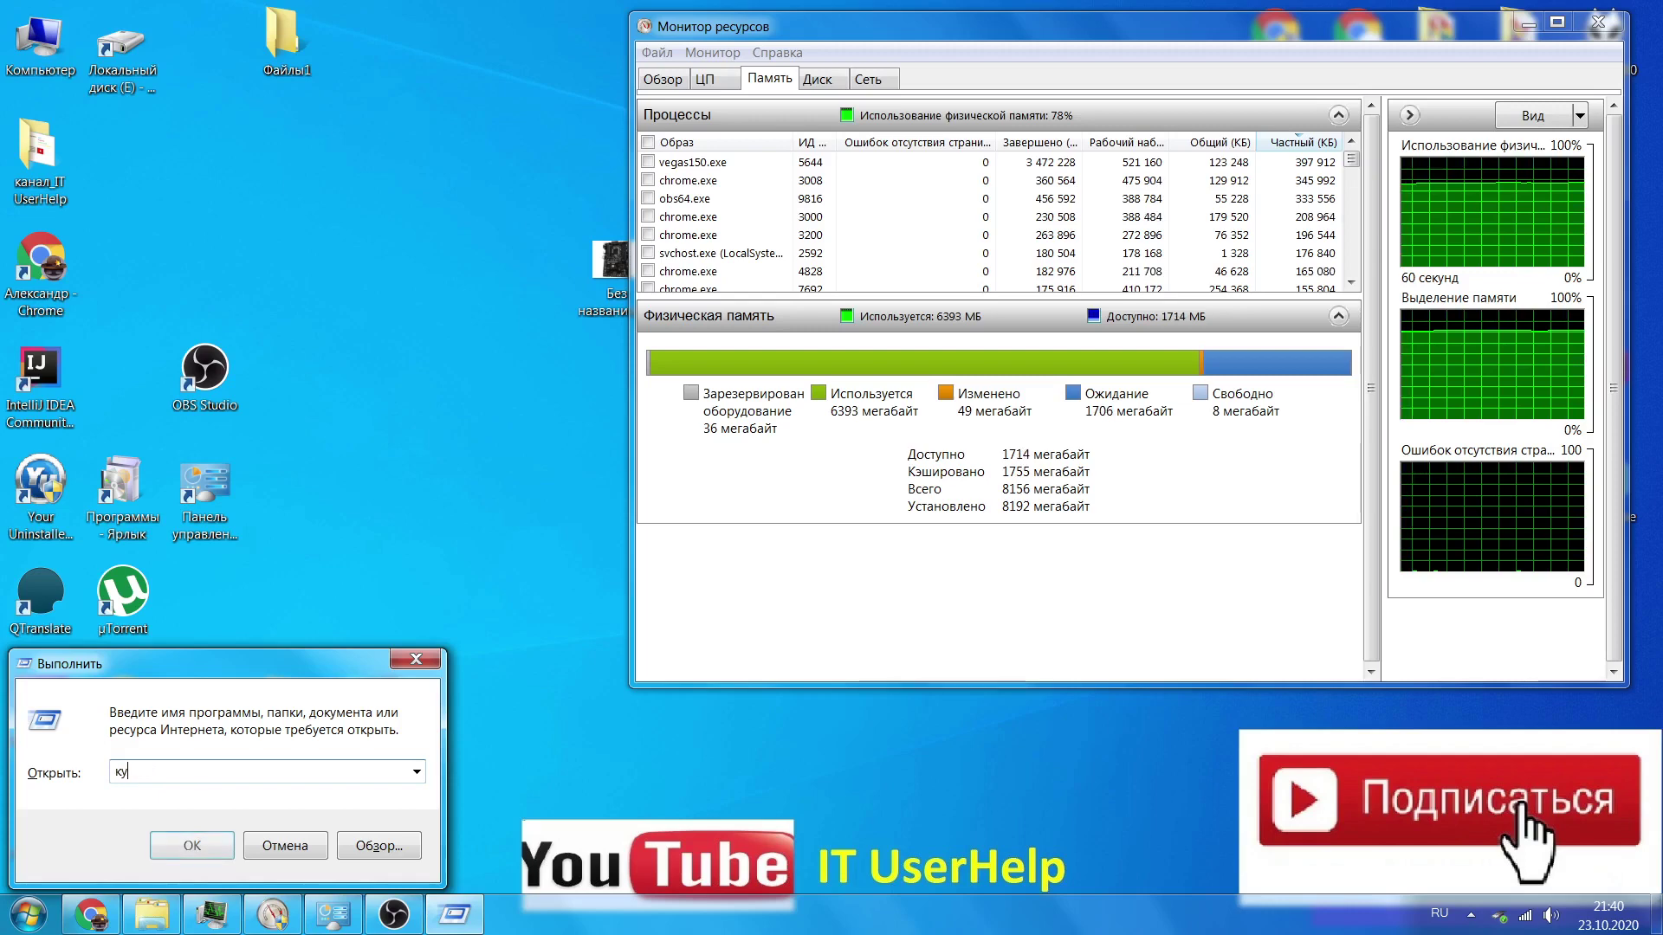
pyautogui.write('пу')
pyautogui.press('BackSpace')
pyautogui.press('BackSpace')
pyautogui.press('BackSpace')
pyautogui.press('BackSpace')
pyautogui.hotkey('alt', 'shift')
pyautogui.write('regedit')
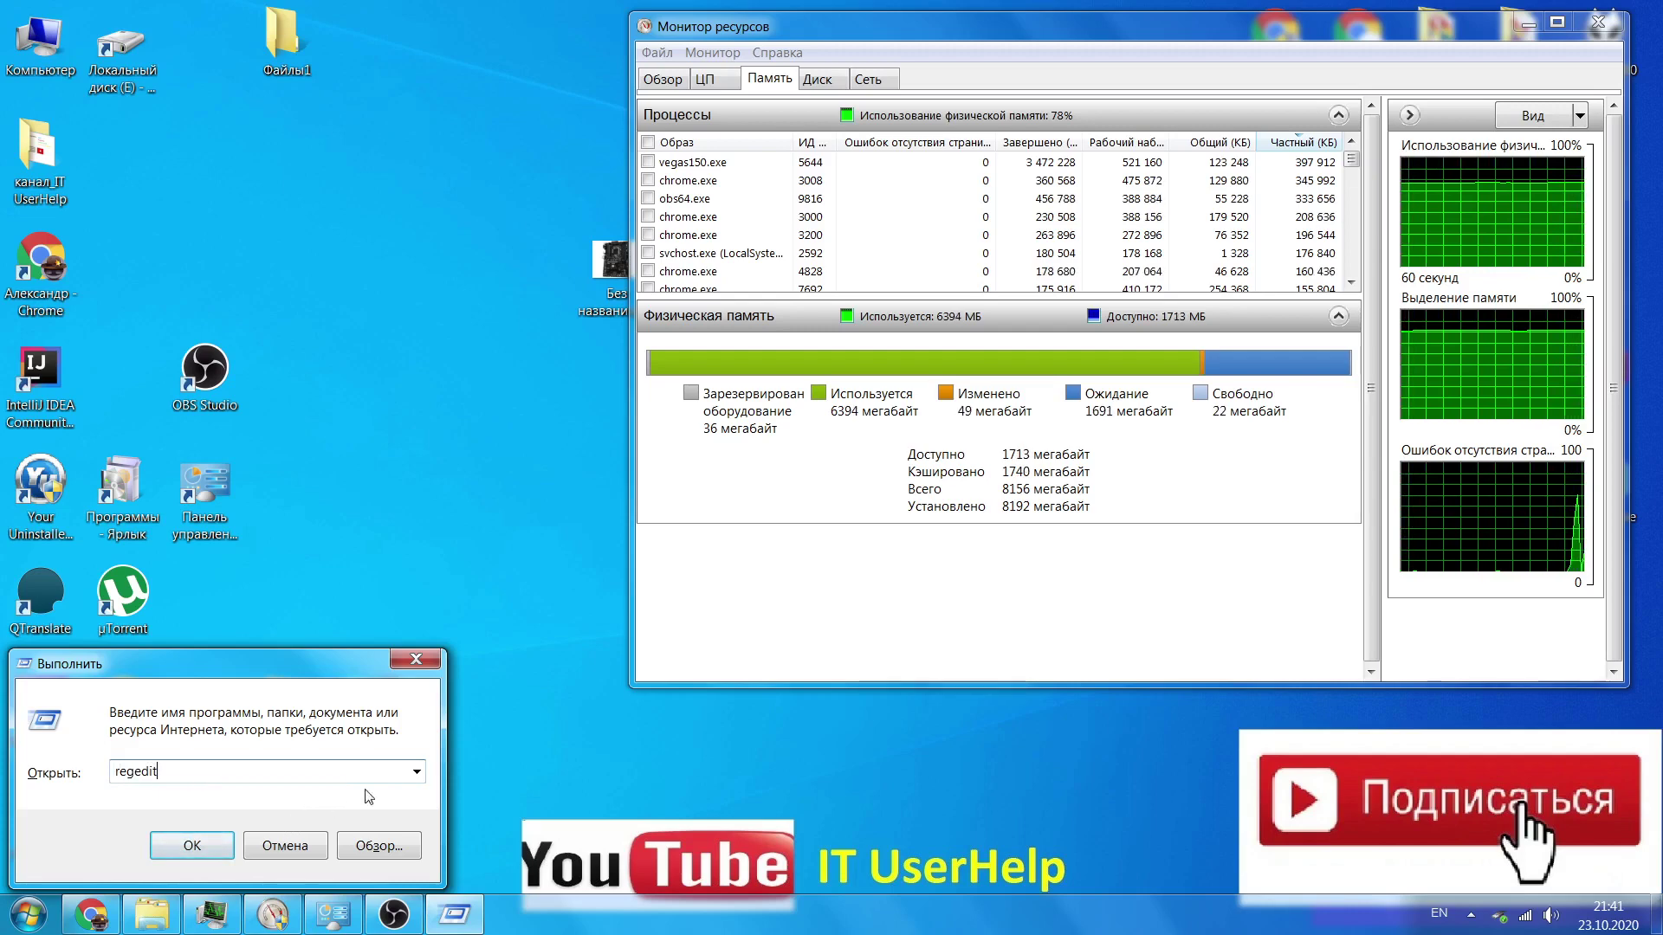
pyautogui.click(225, 840)
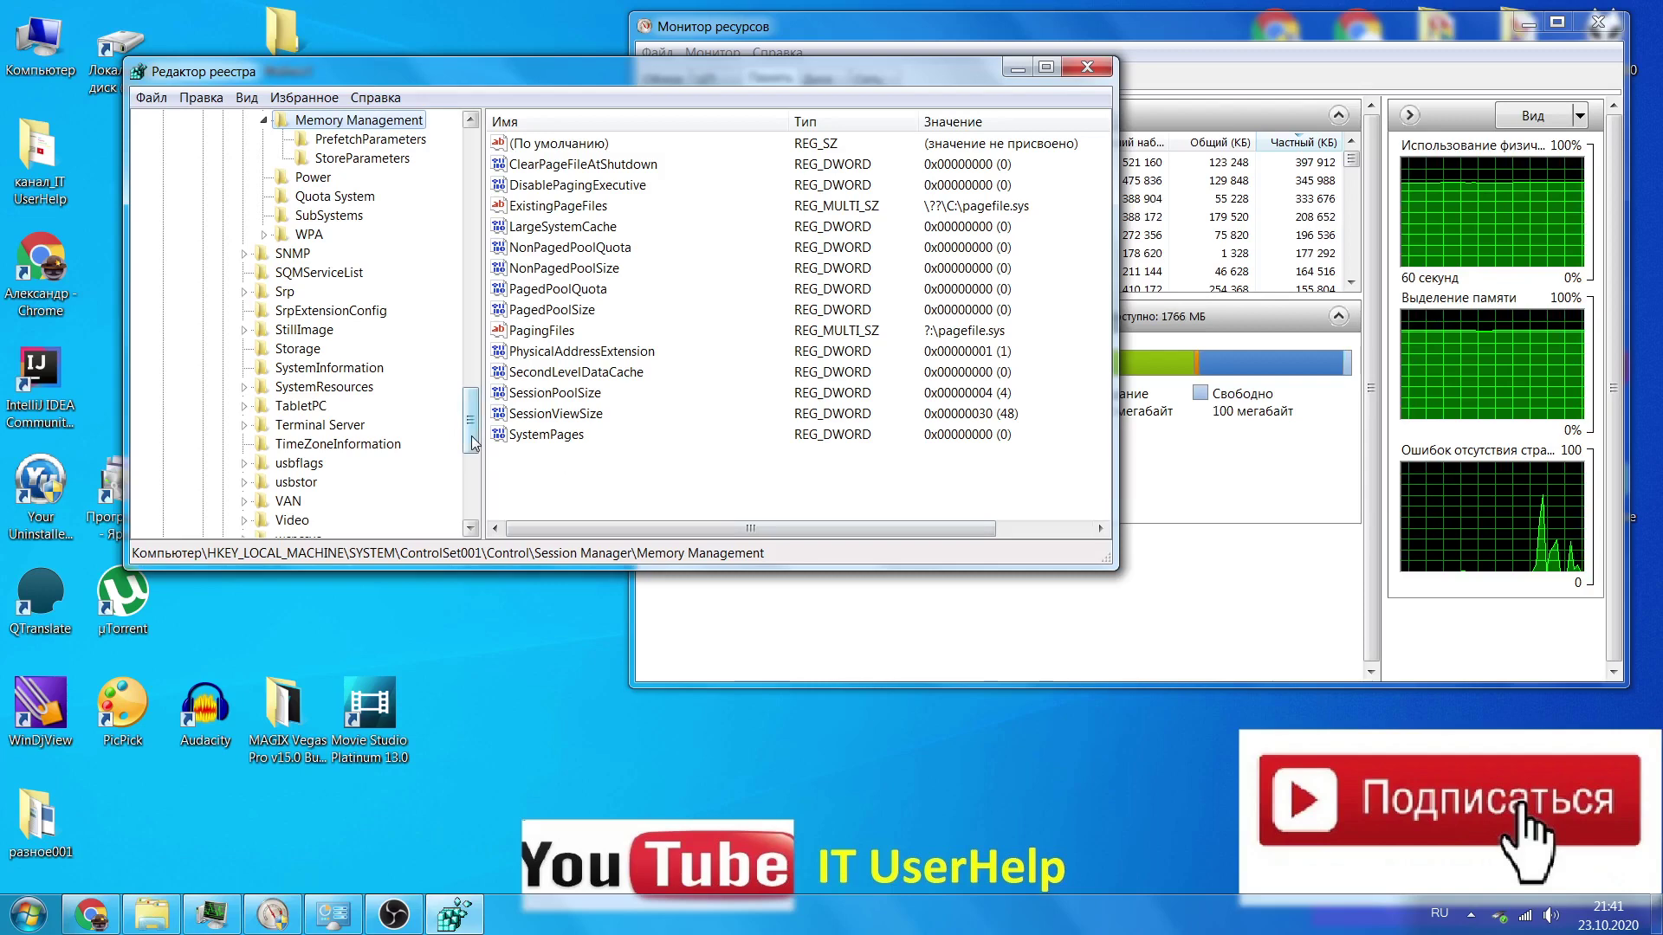
pyautogui.moveTo(471, 433); pyautogui.dragTo(449, 175)
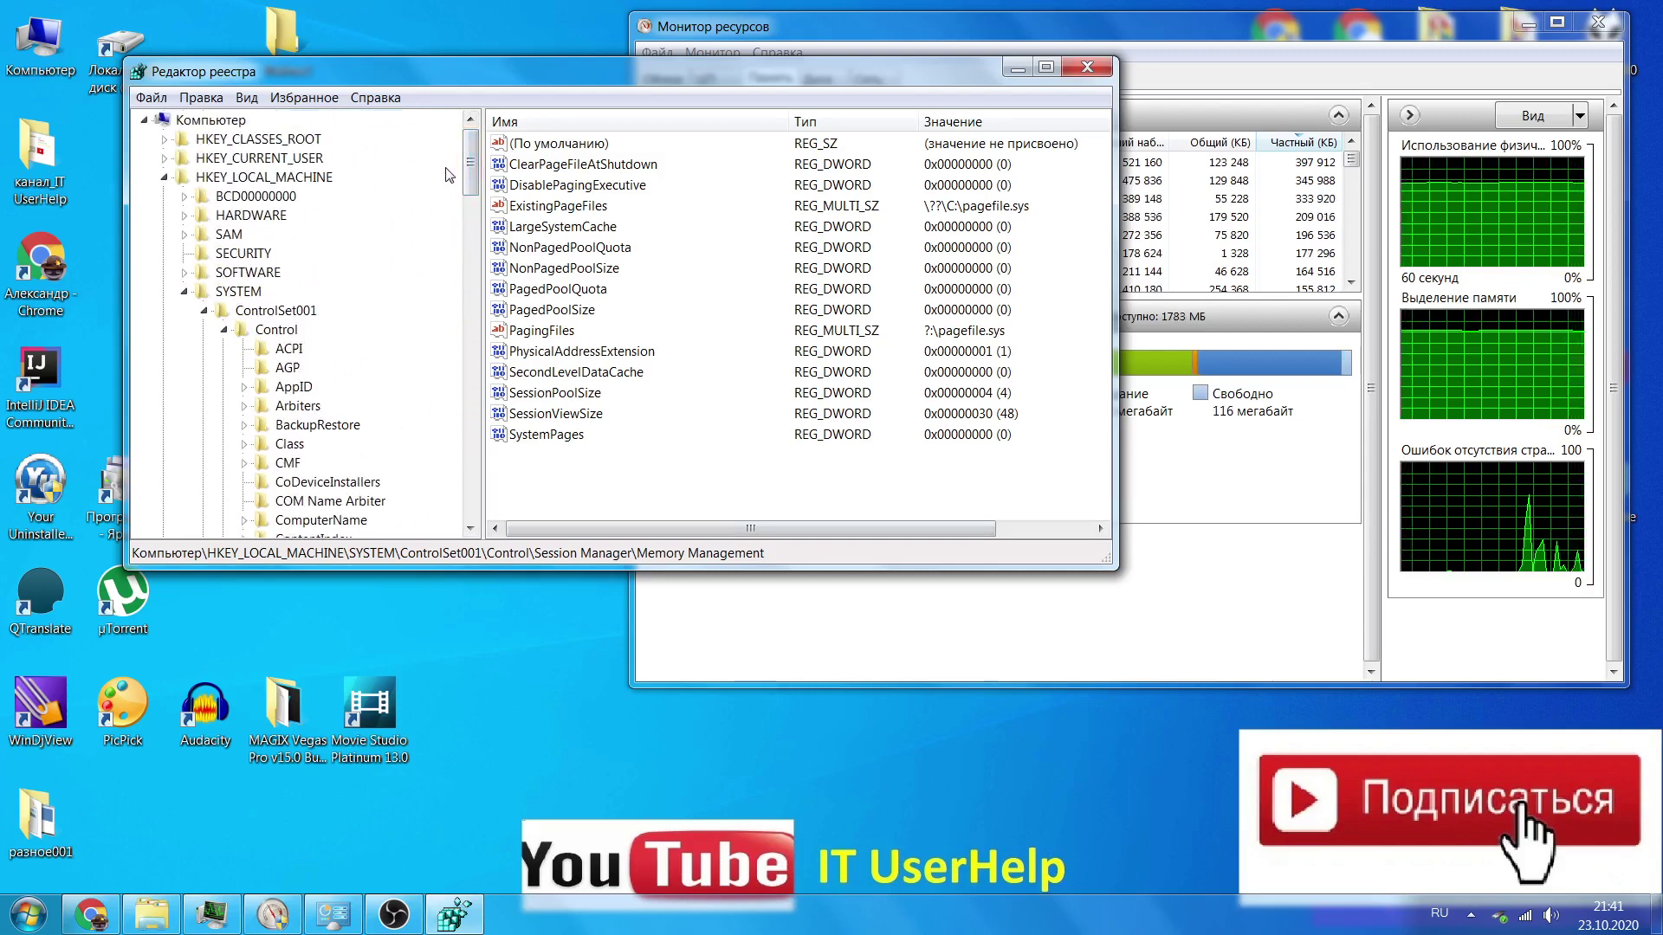
pyautogui.moveTo(401, 71); pyautogui.dragTo(256, 99)
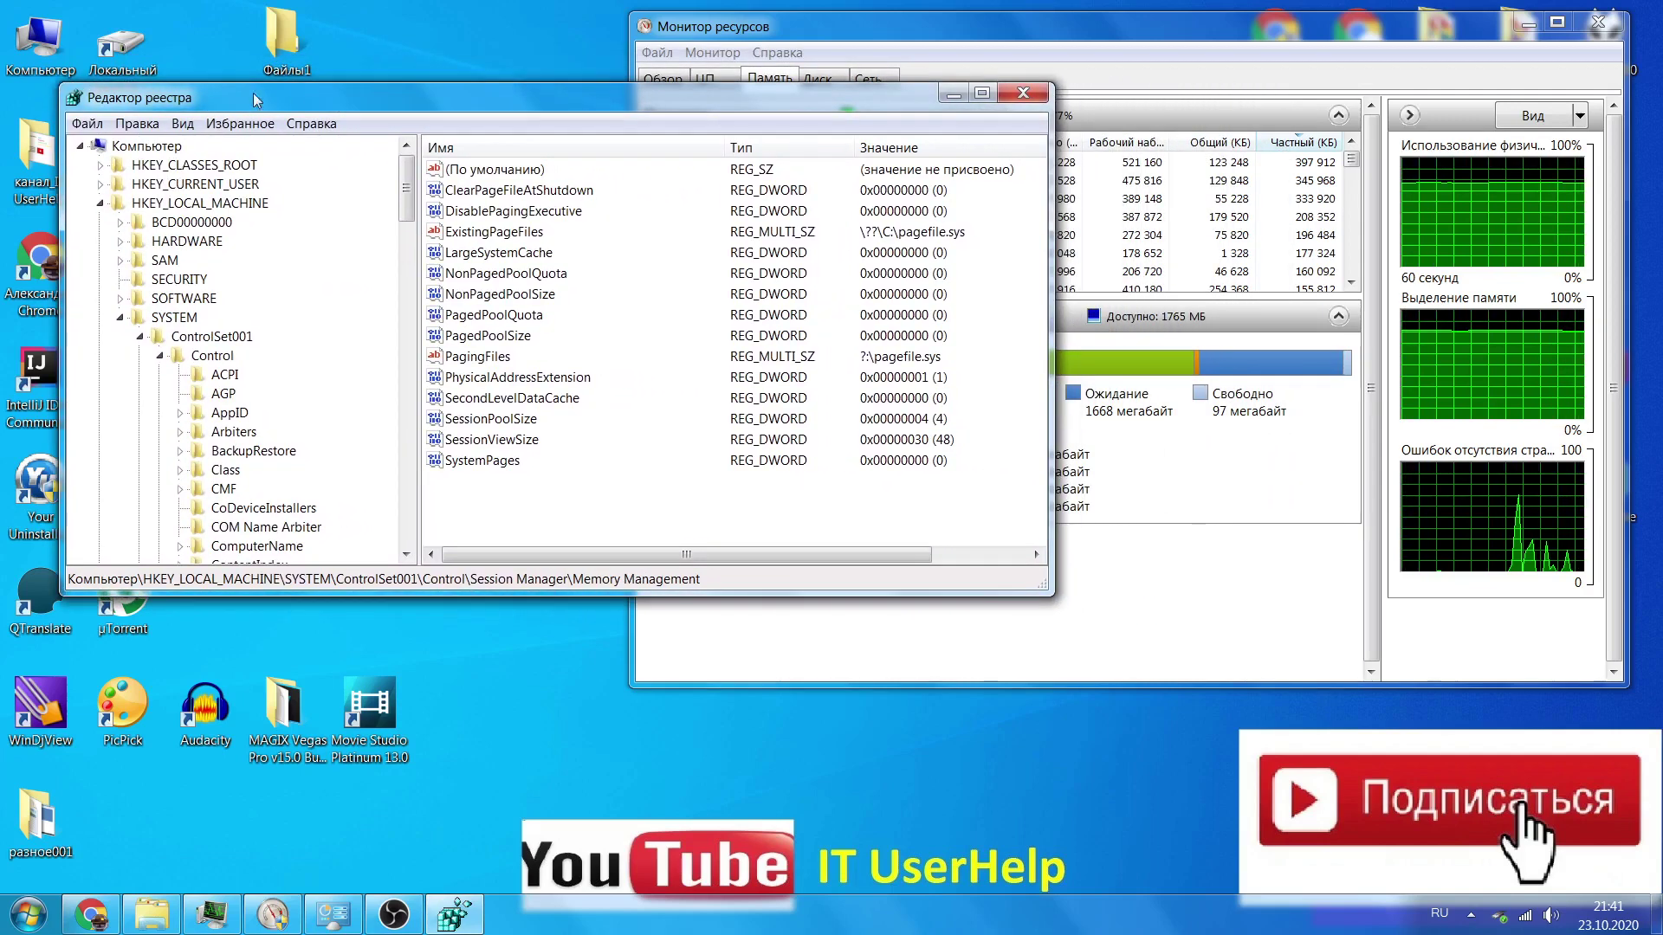
pyautogui.click(88, 123)
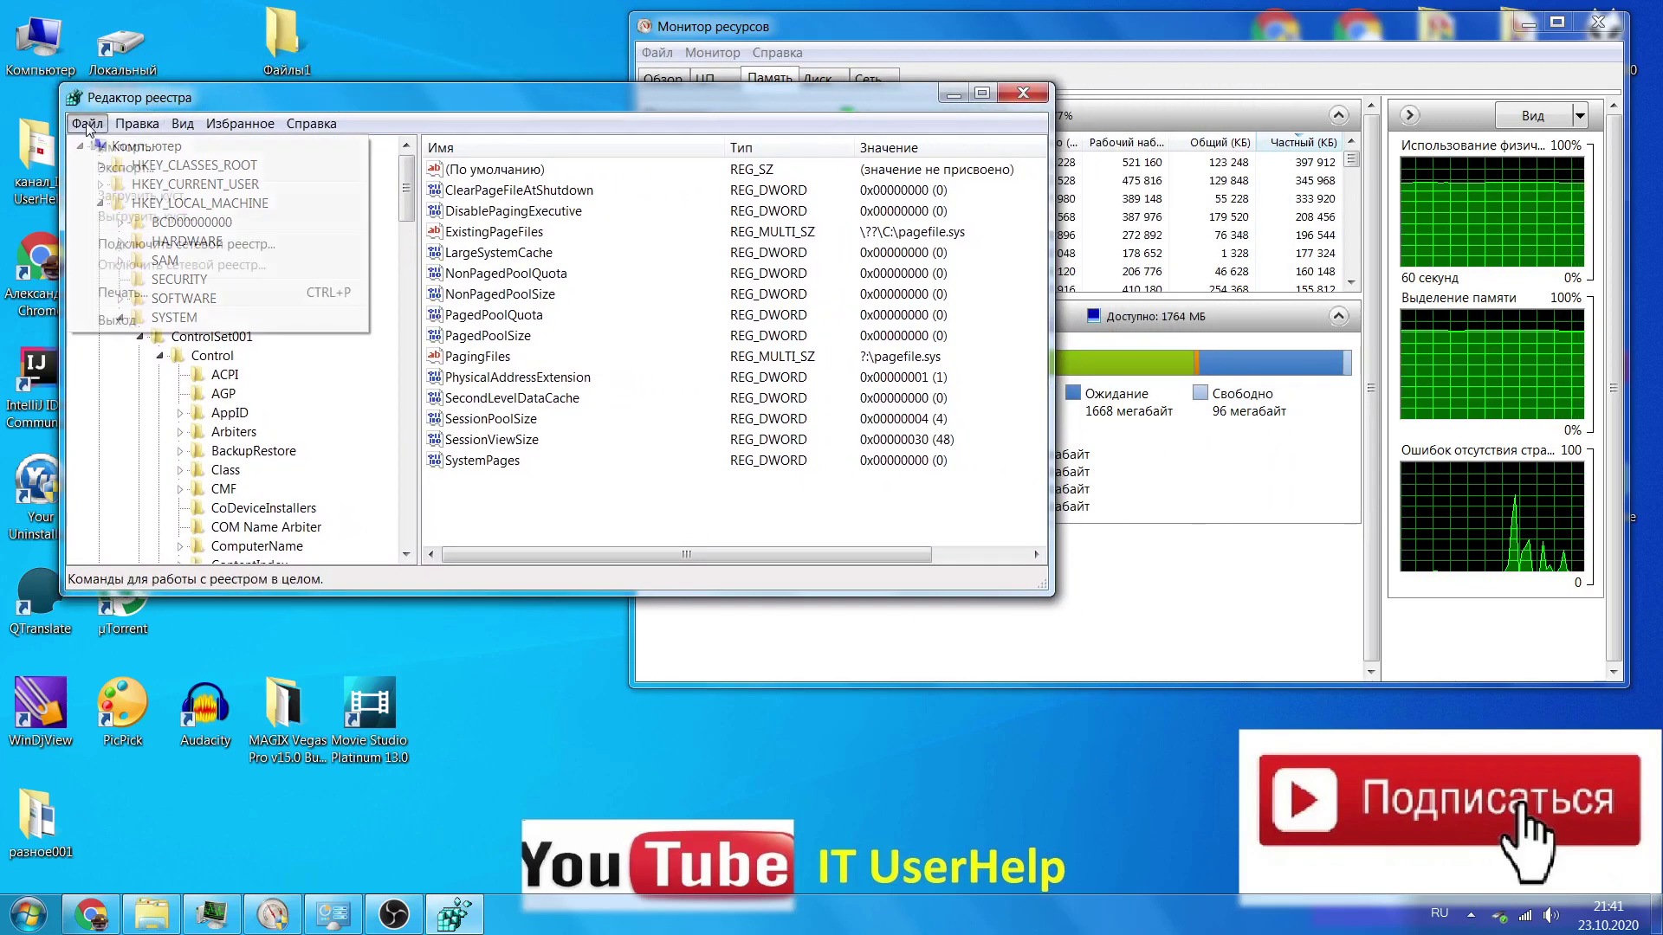
pyautogui.click(122, 169)
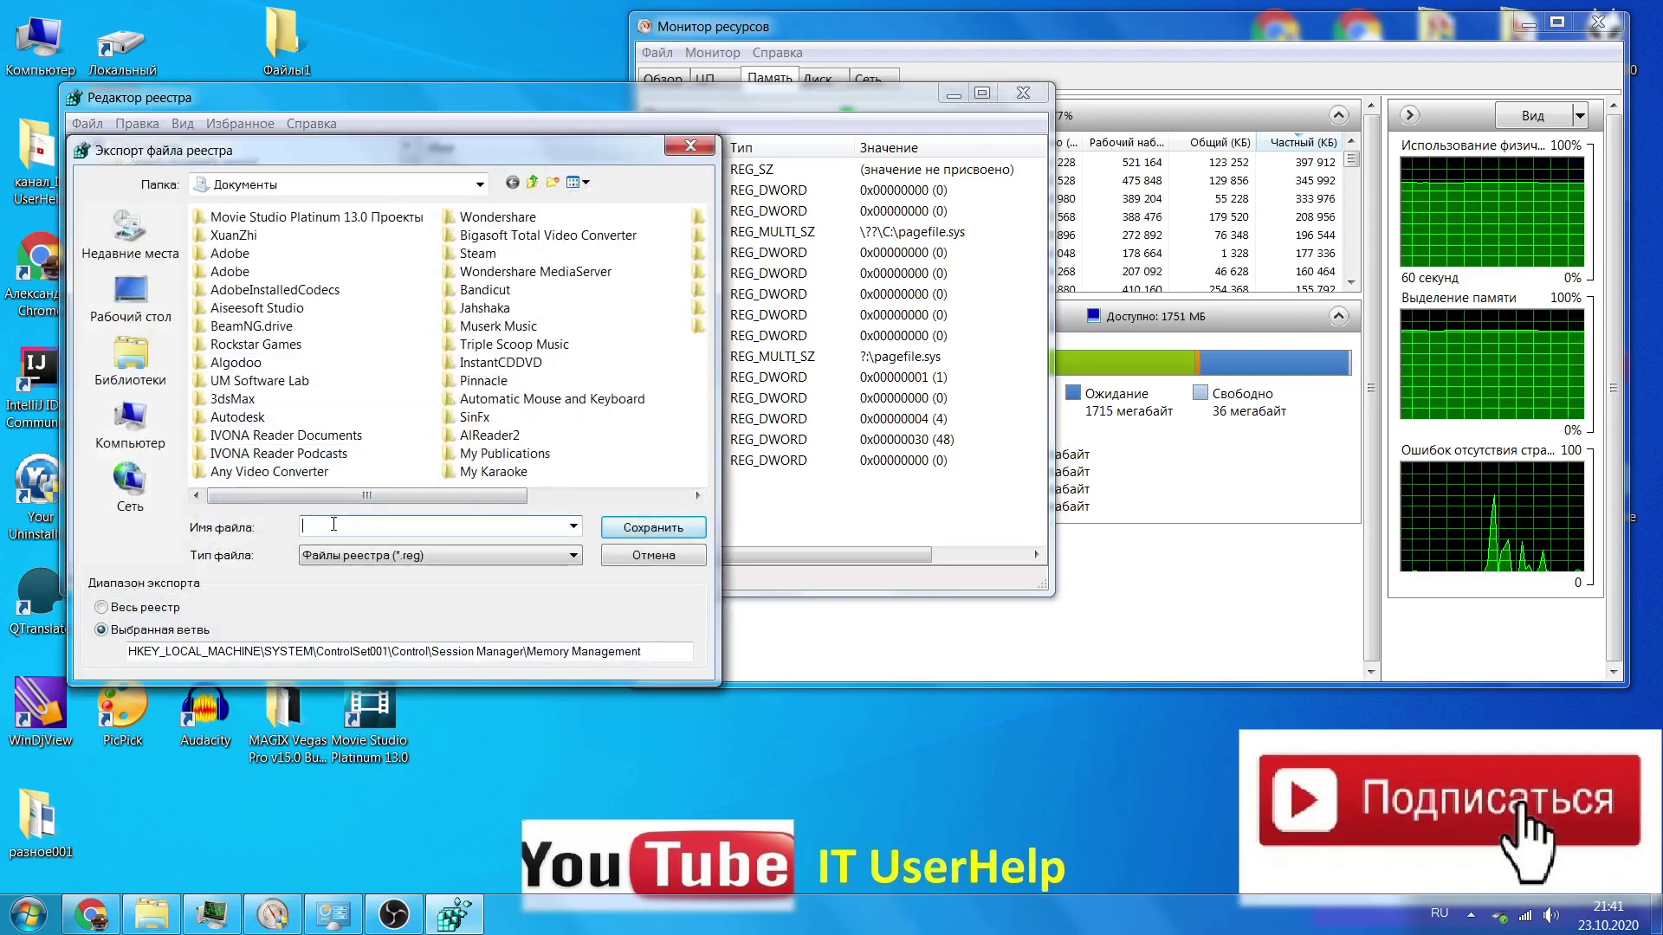
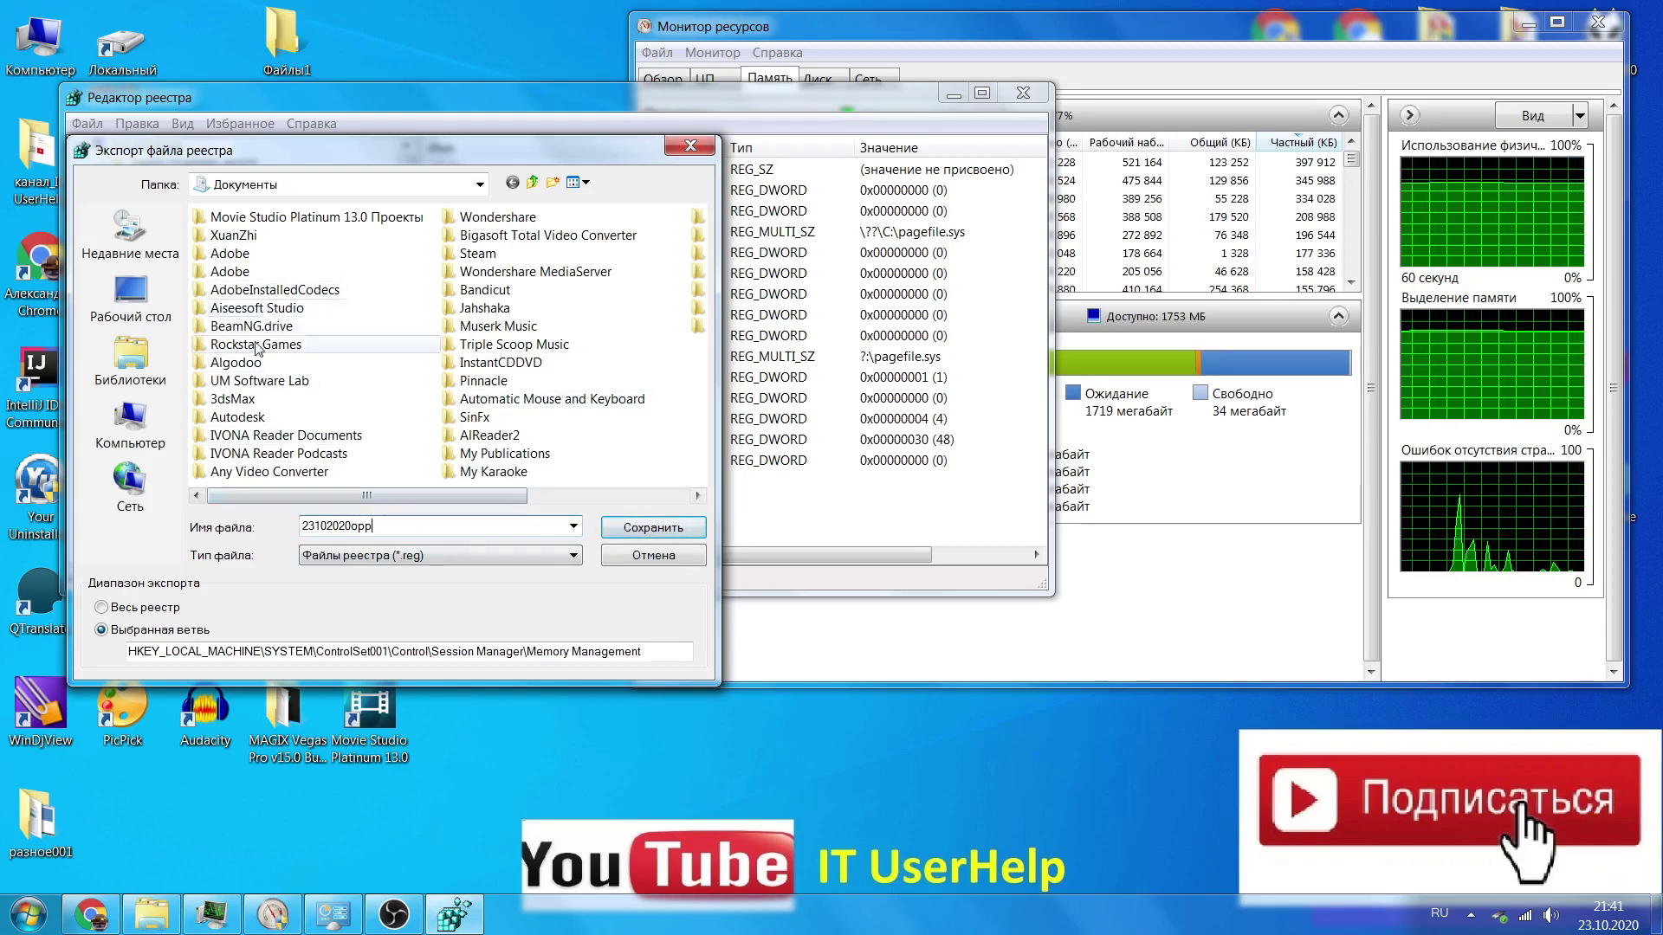
pyautogui.click(134, 429)
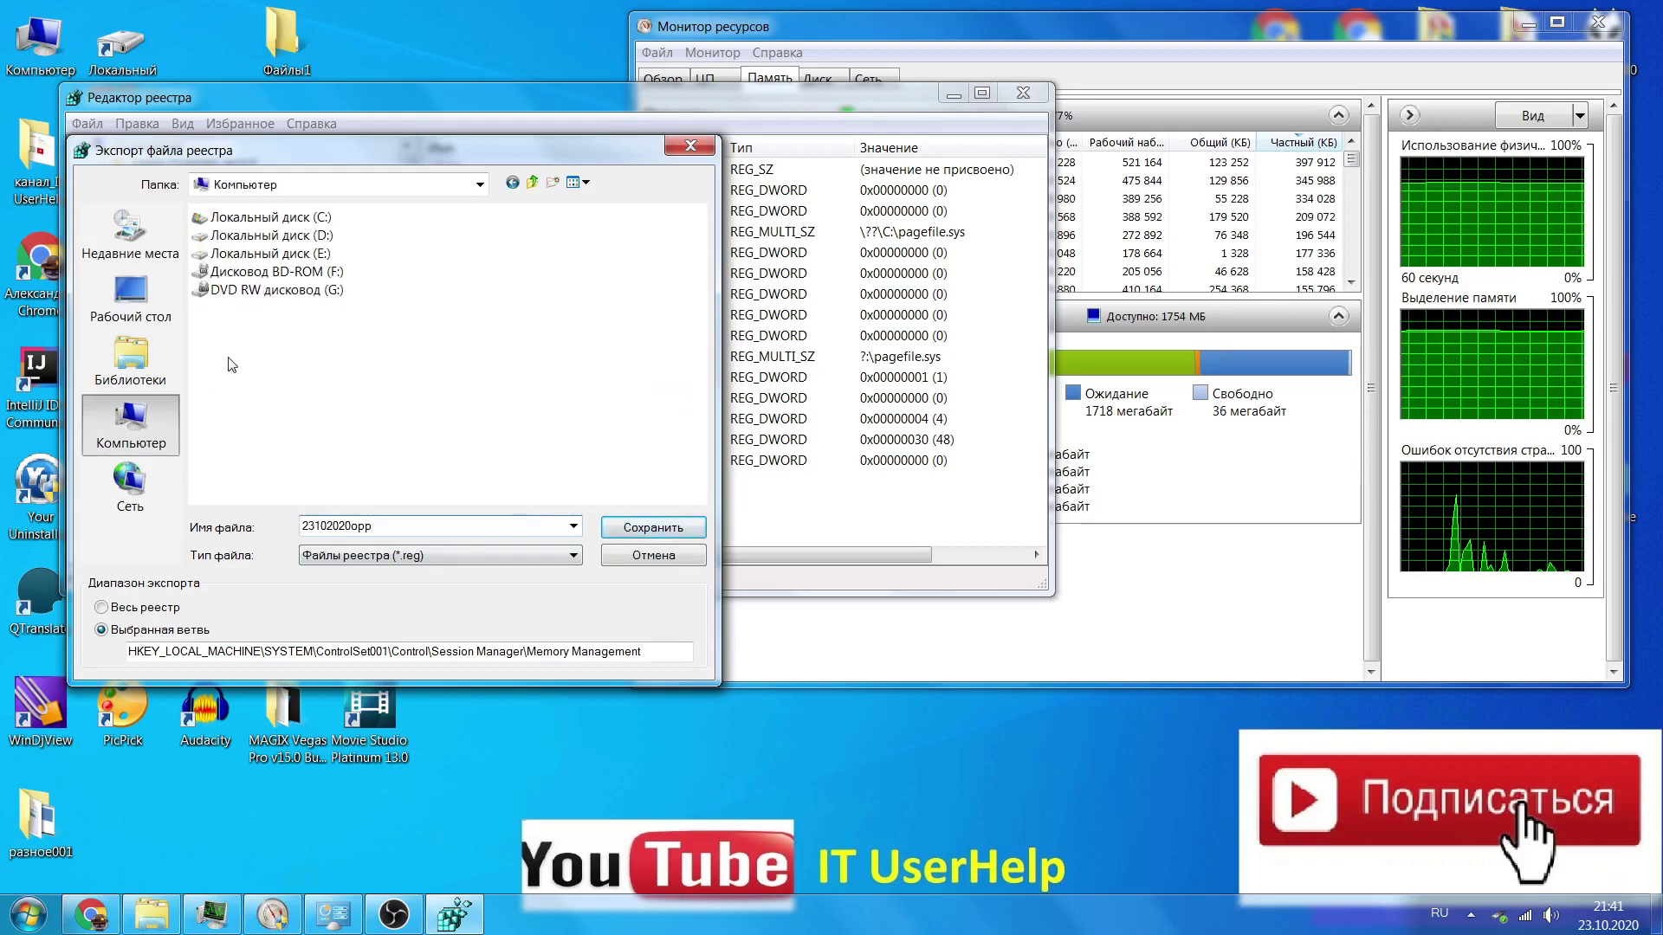
pyautogui.doubleClick(327, 243)
pyautogui.doubleClick(341, 347)
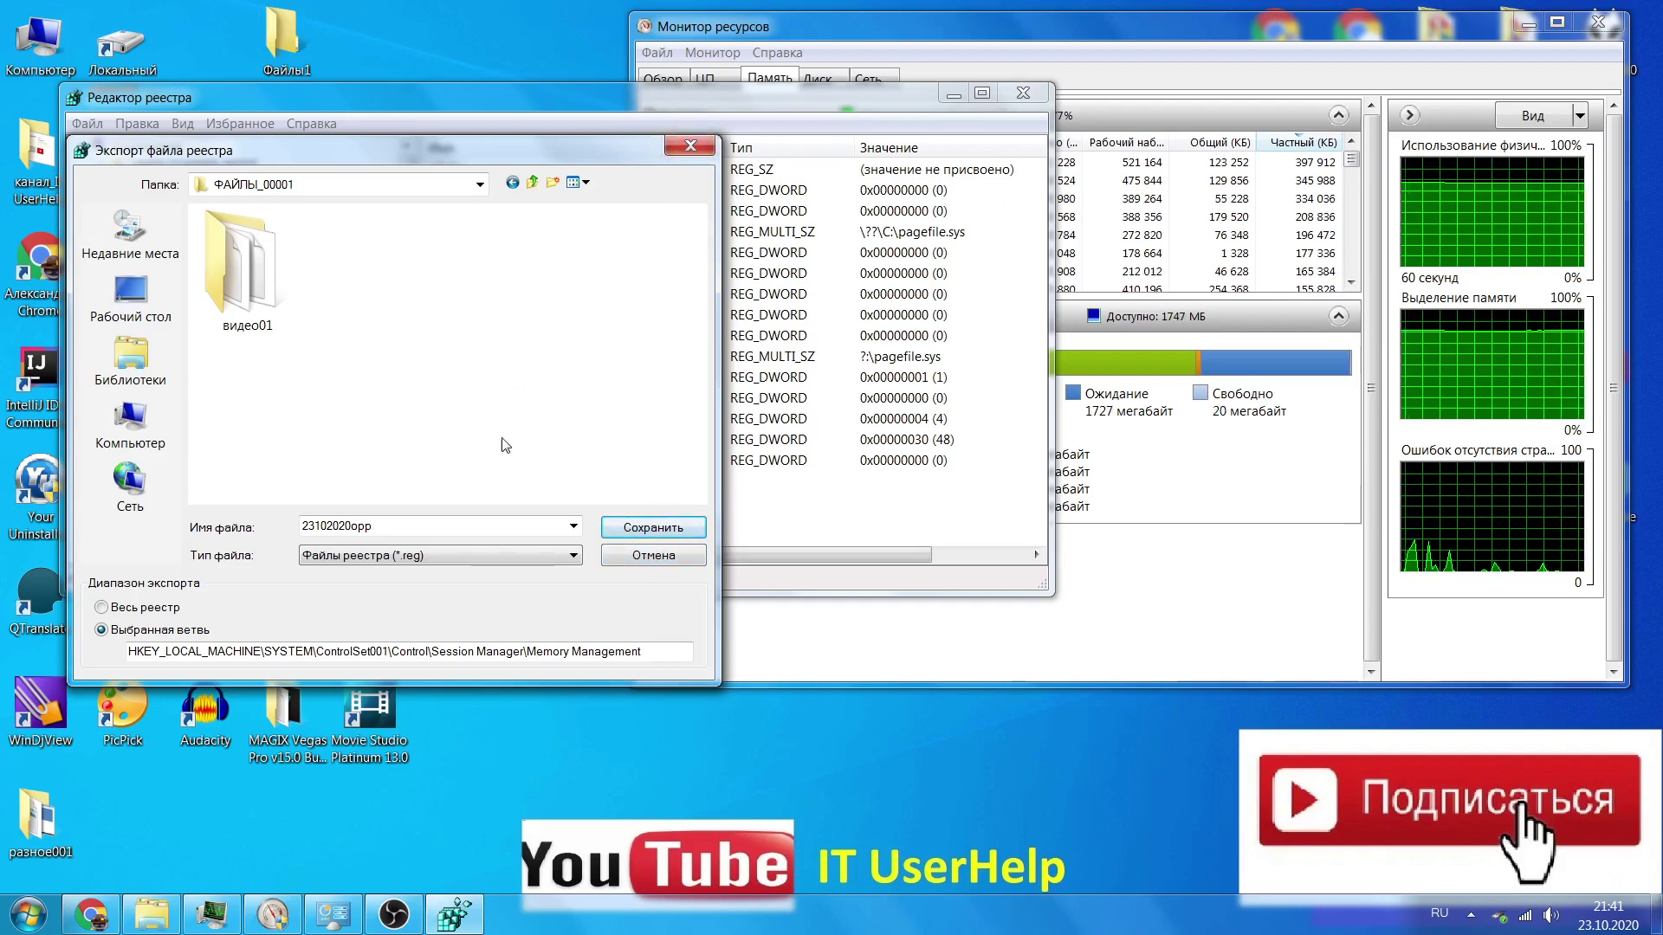
pyautogui.click(701, 144)
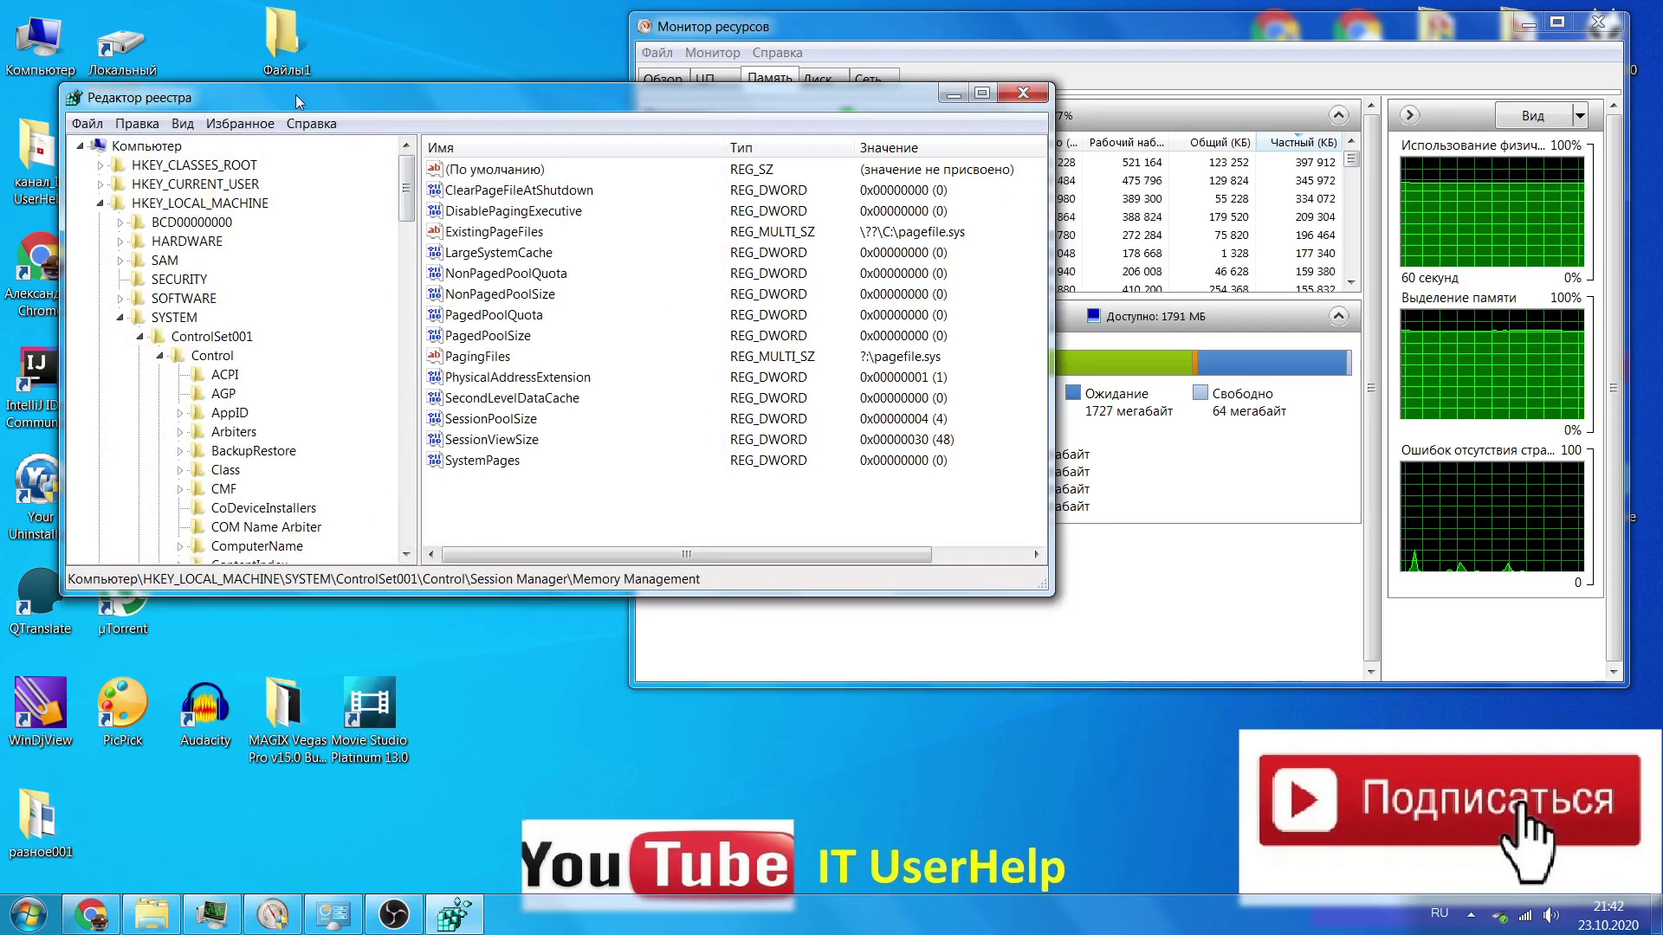
pyautogui.moveTo(295, 95); pyautogui.dragTo(319, 50)
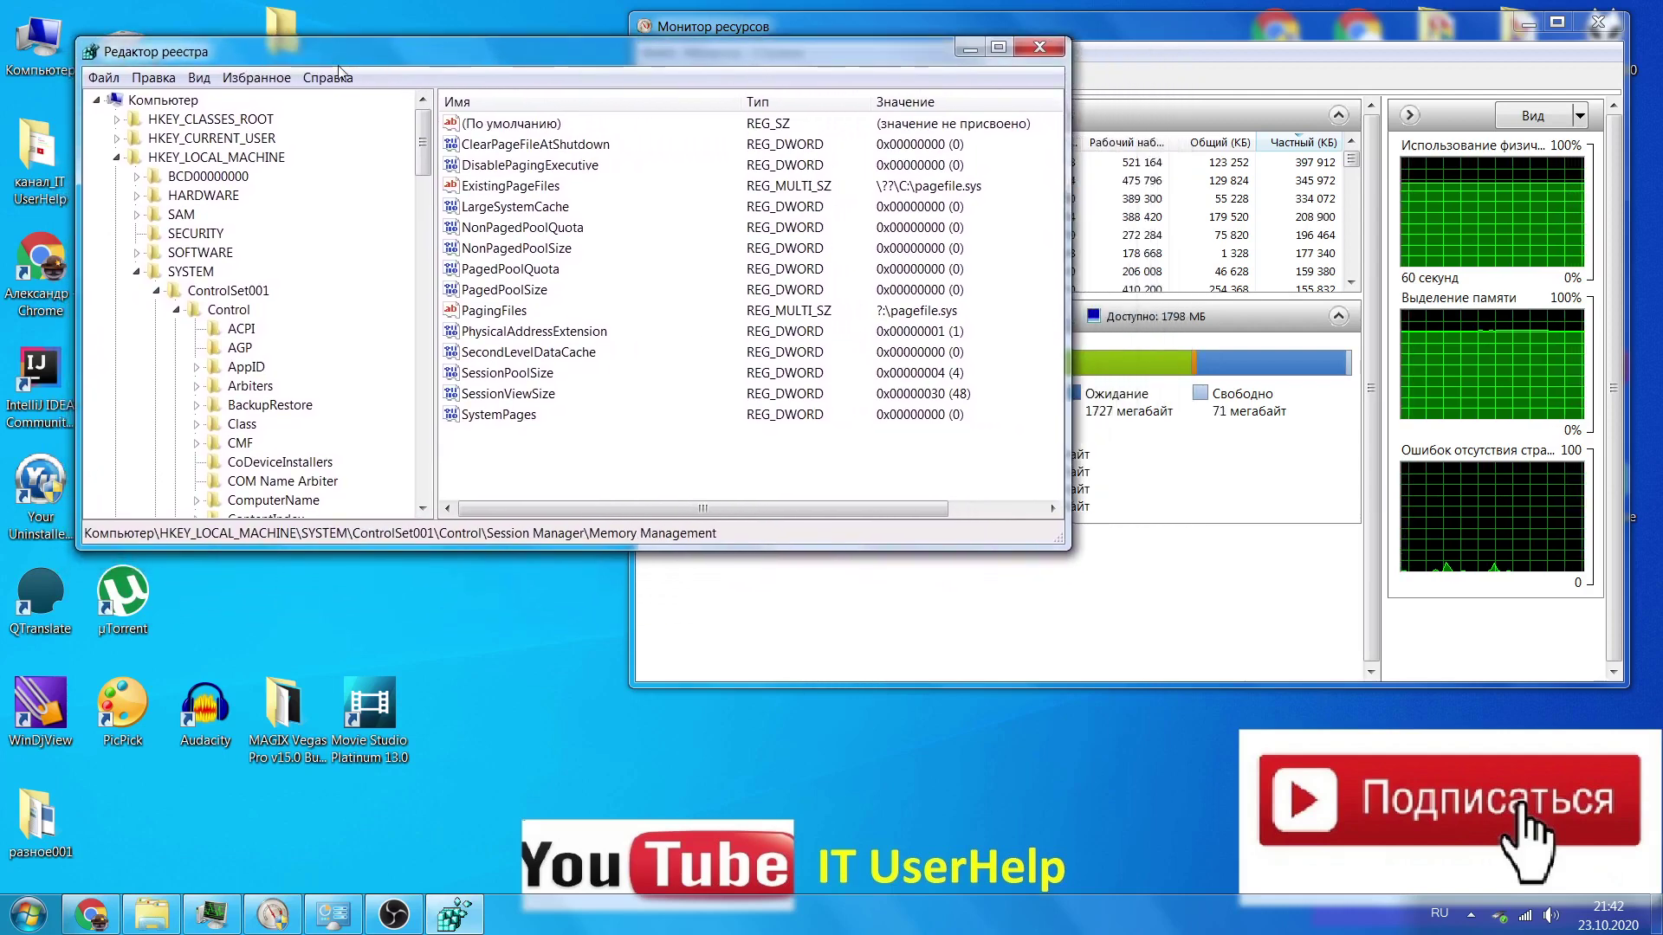
pyautogui.click(117, 158)
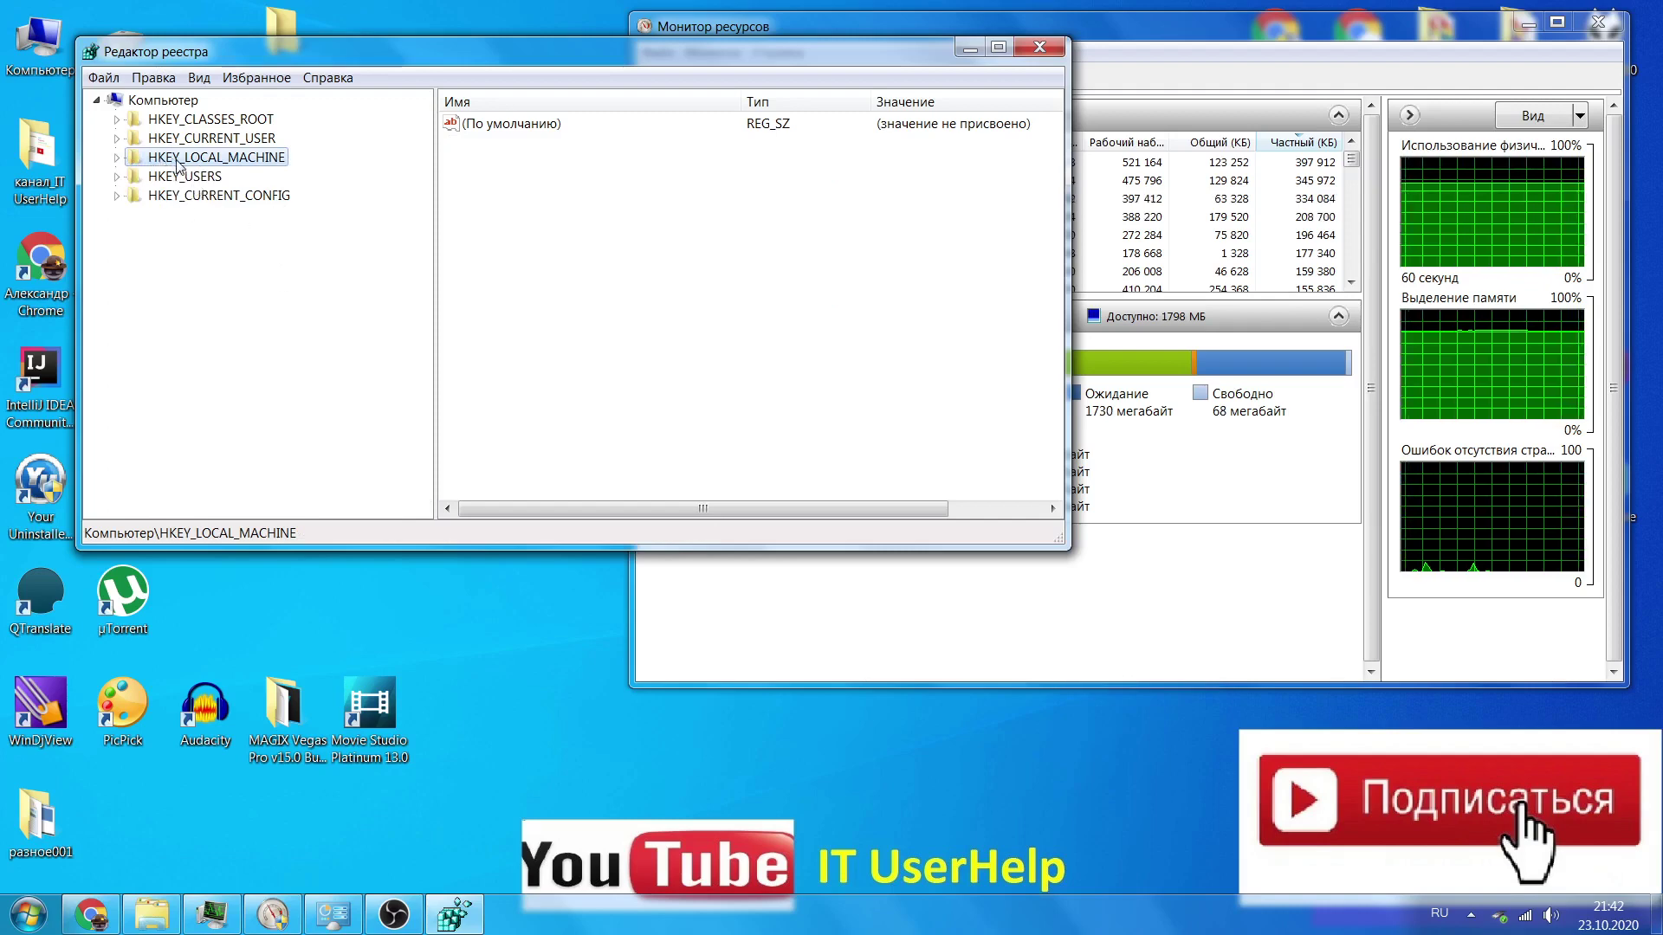
pyautogui.click(118, 160)
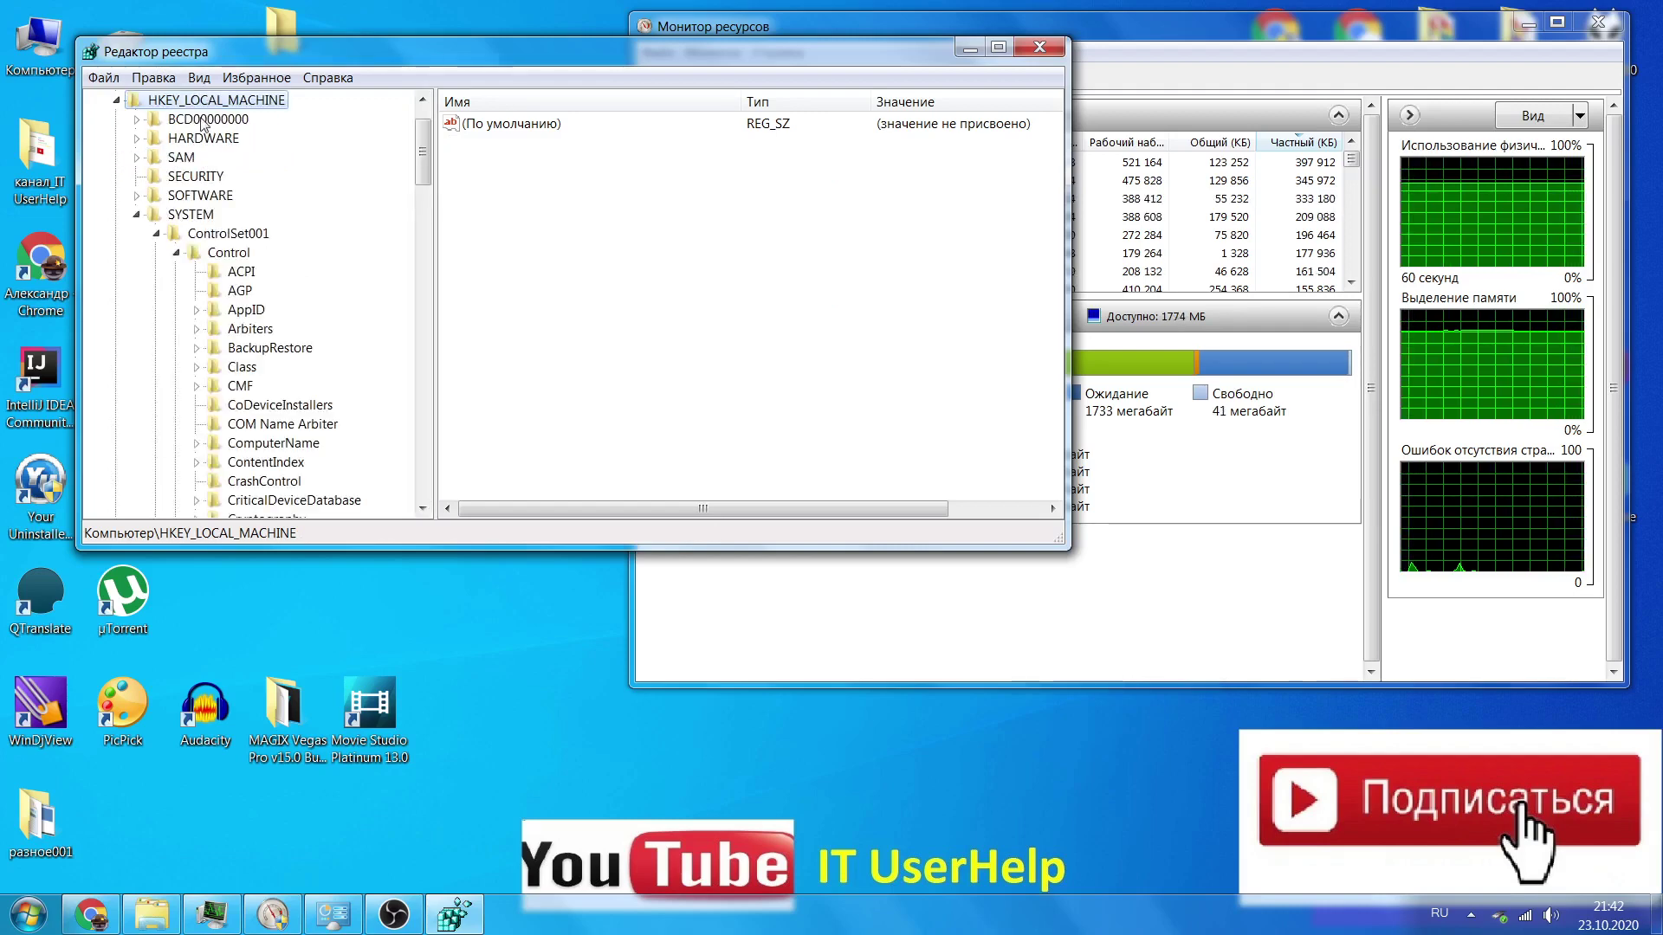
pyautogui.click(216, 215)
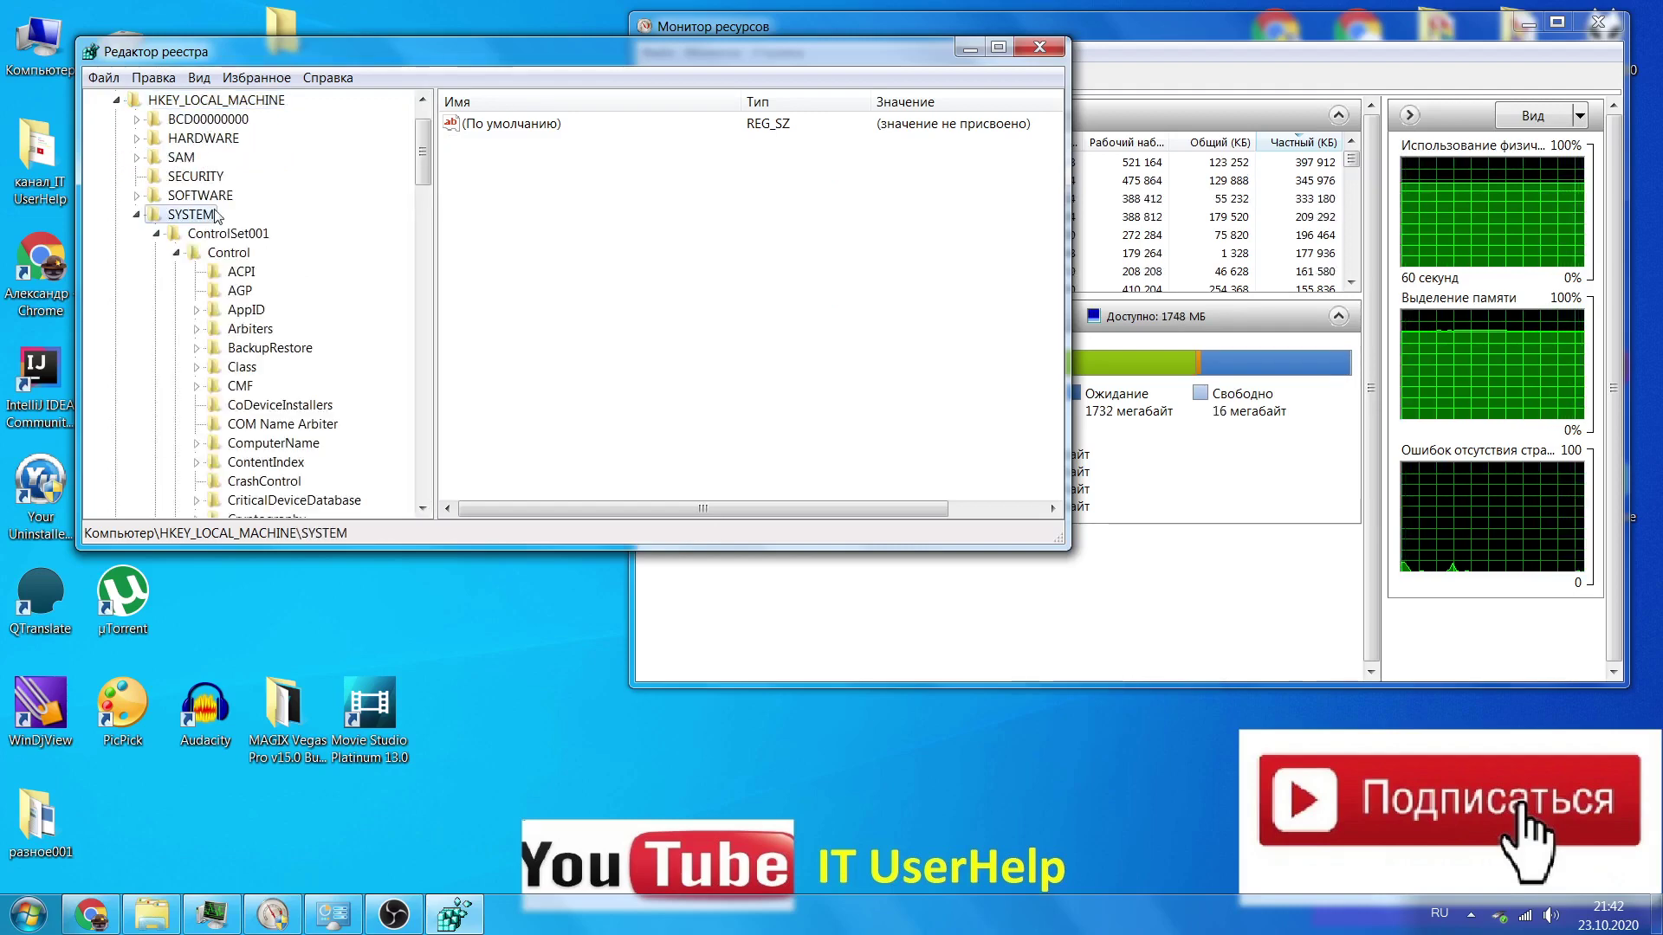
pyautogui.click(136, 215)
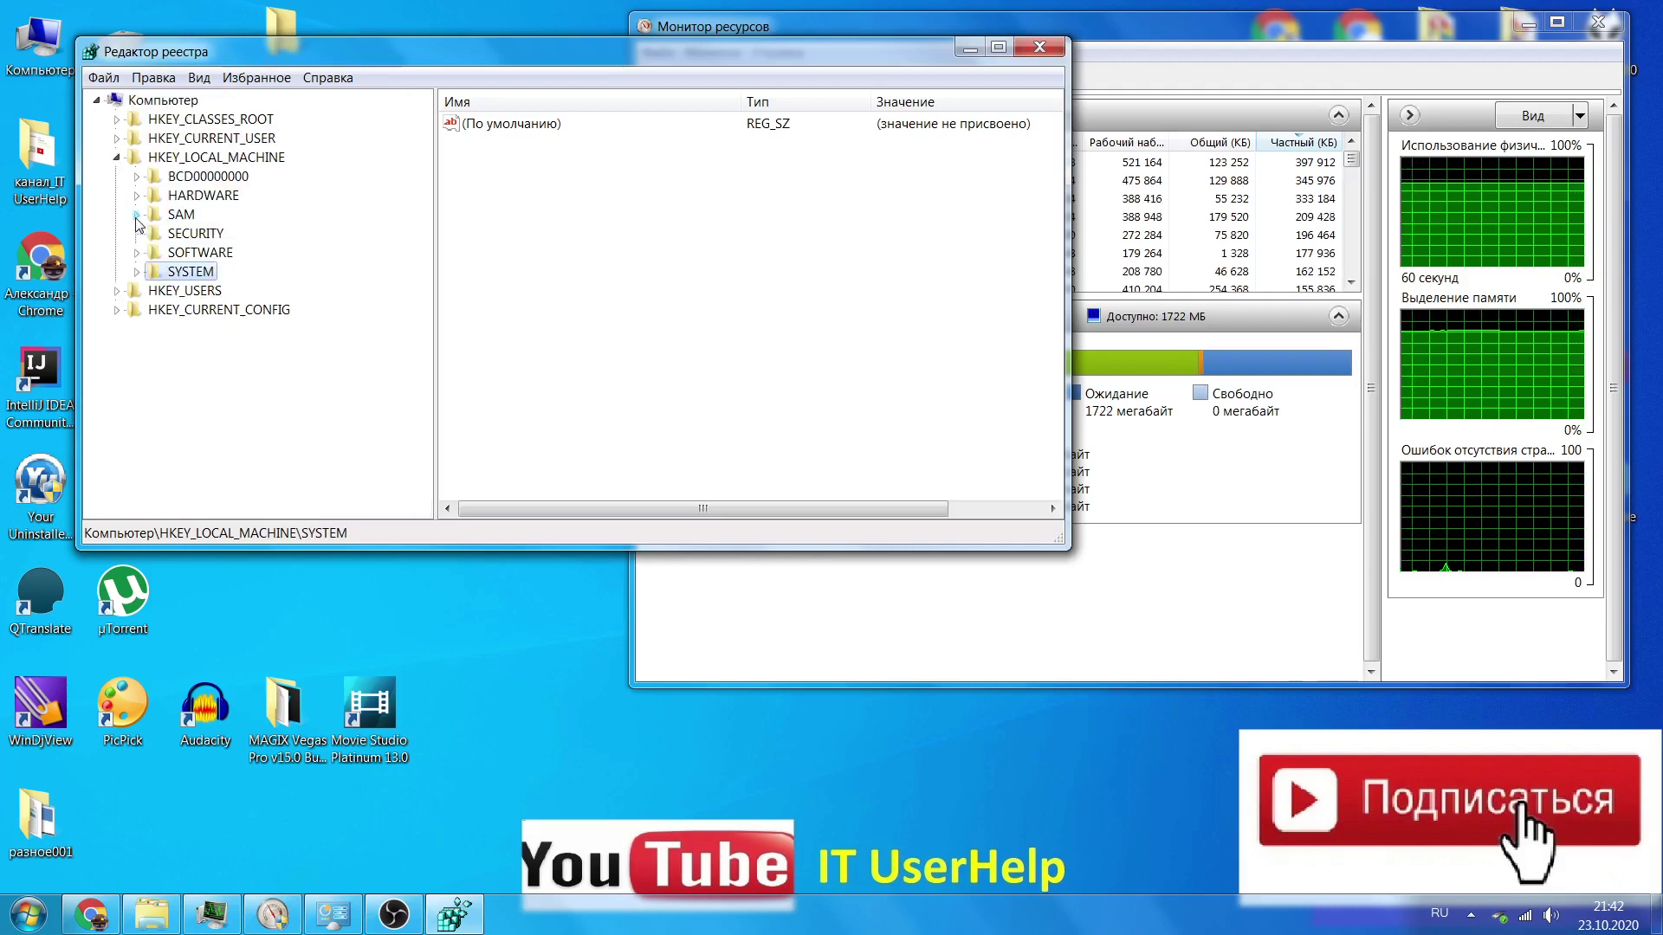
pyautogui.click(137, 271)
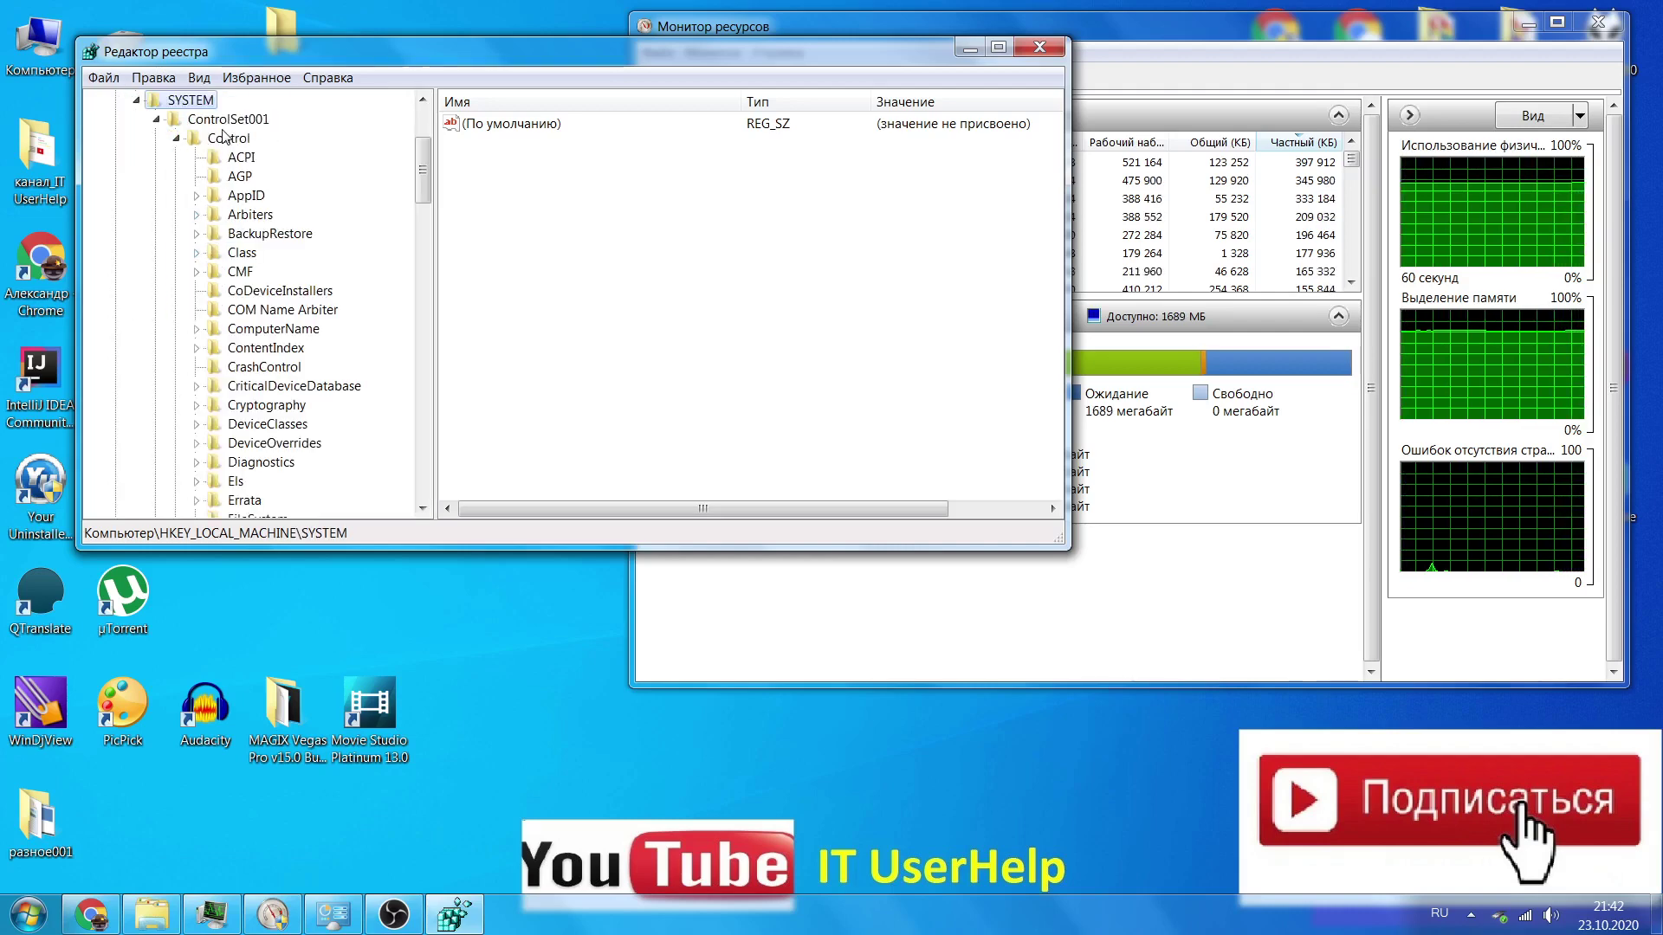
pyautogui.click(222, 119)
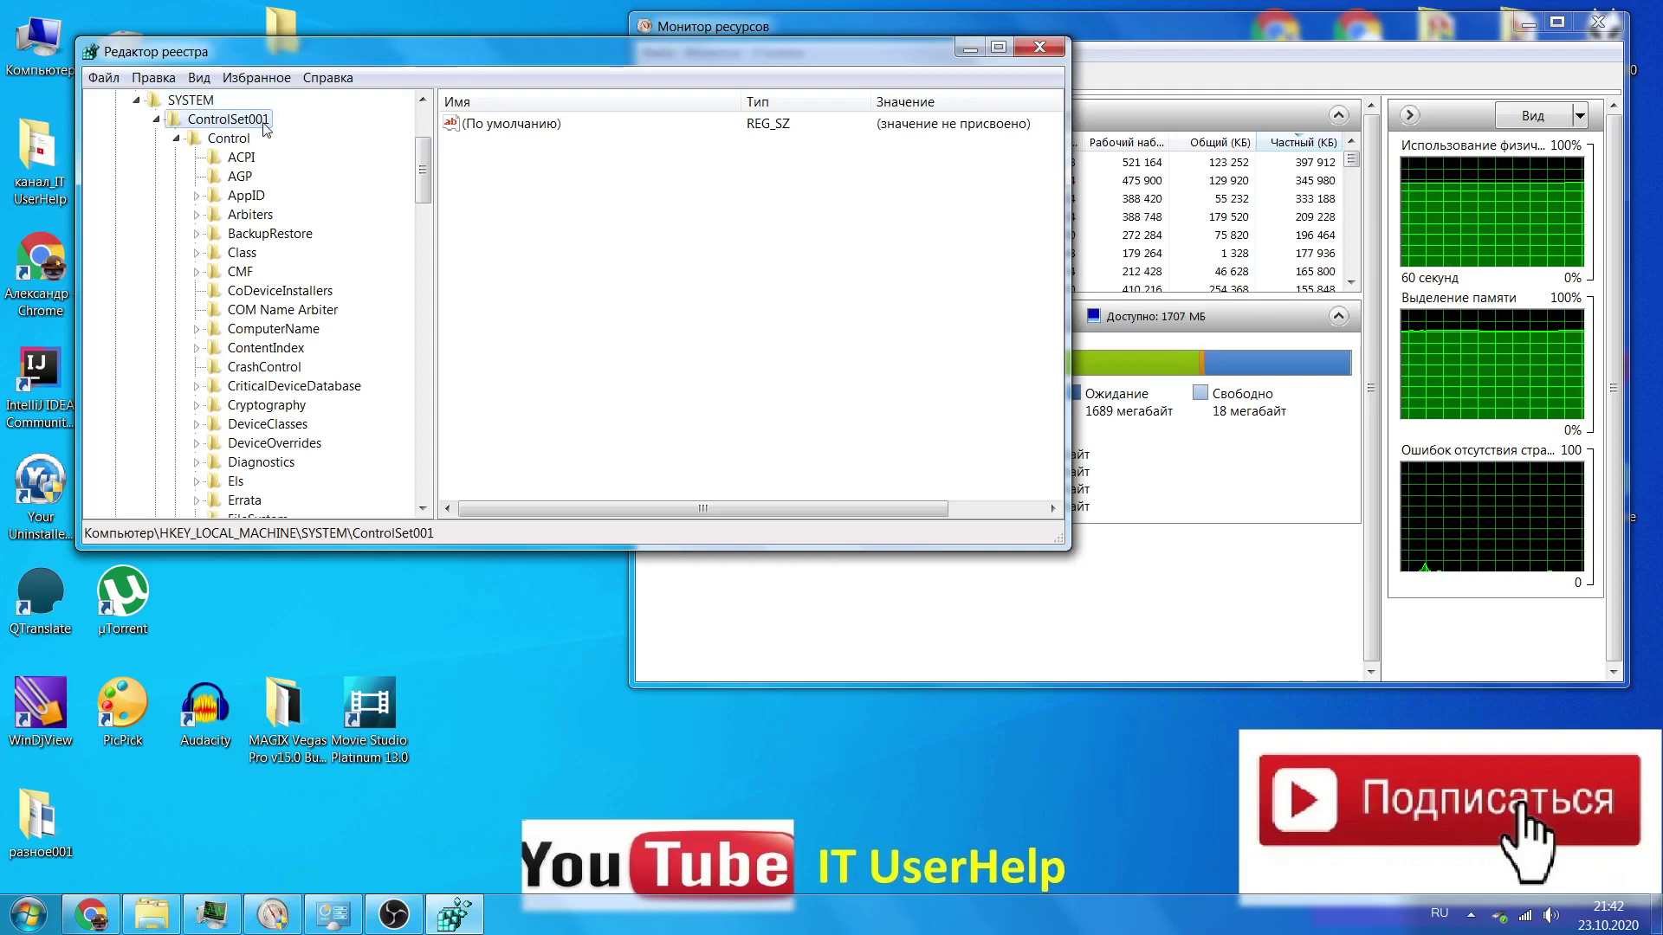
pyautogui.click(221, 140)
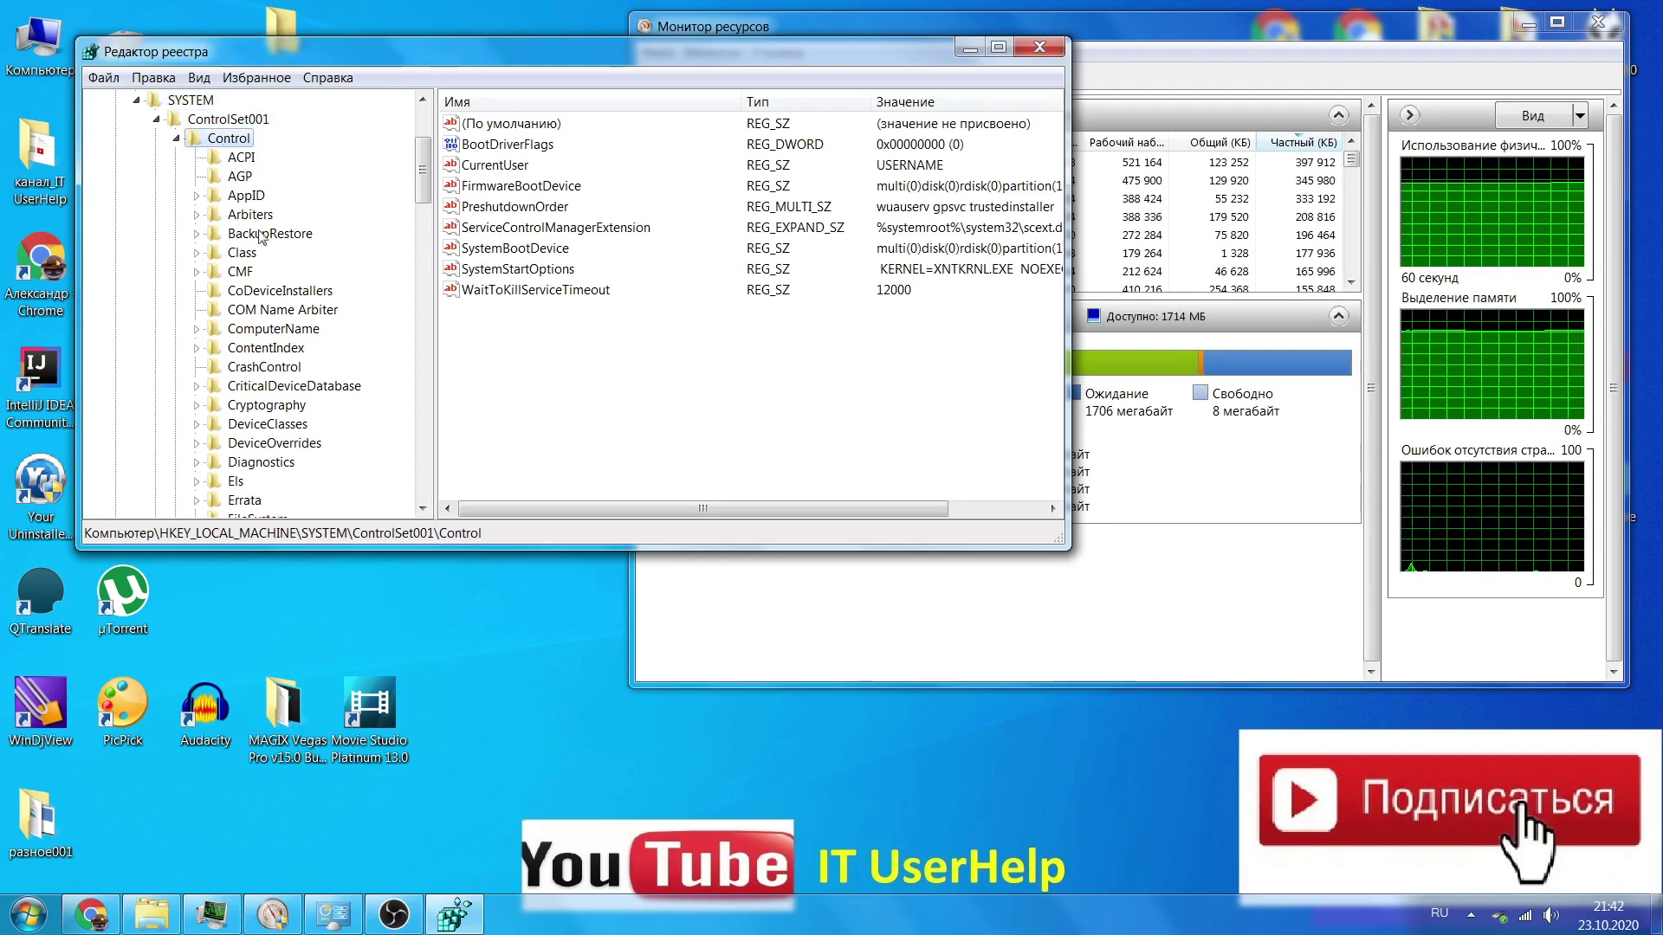
pyautogui.scroll(-15, 260, 251)
pyautogui.scroll(-3, 271, 265)
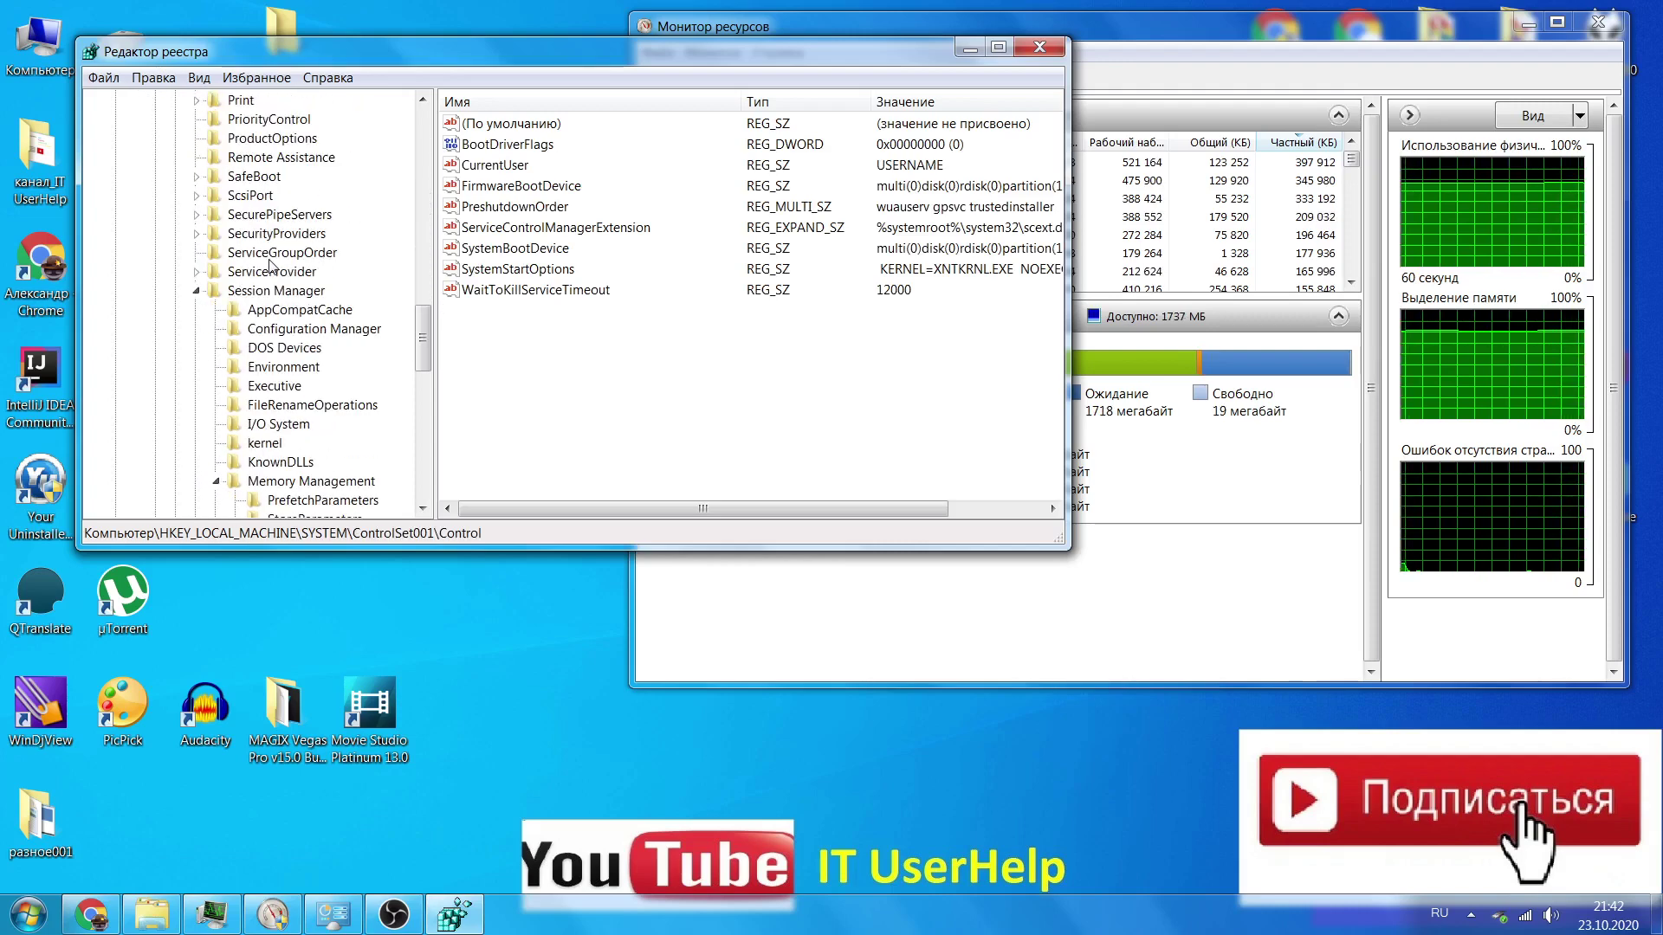
pyautogui.click(320, 295)
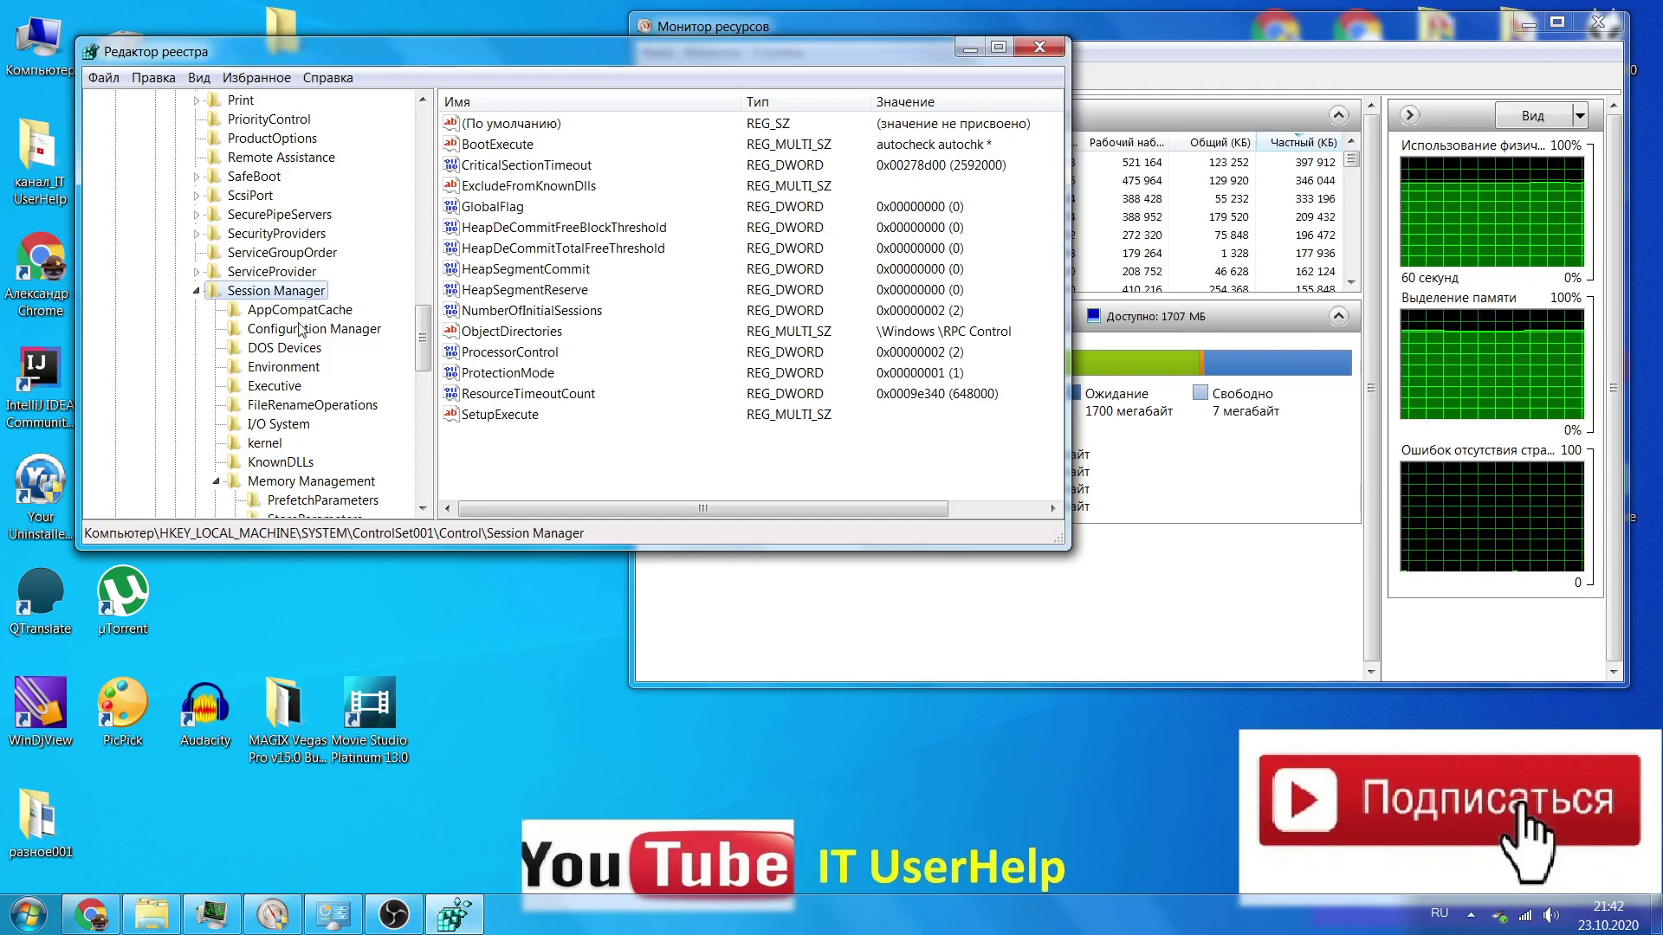
pyautogui.scroll(-1, 302, 334)
pyautogui.click(295, 424)
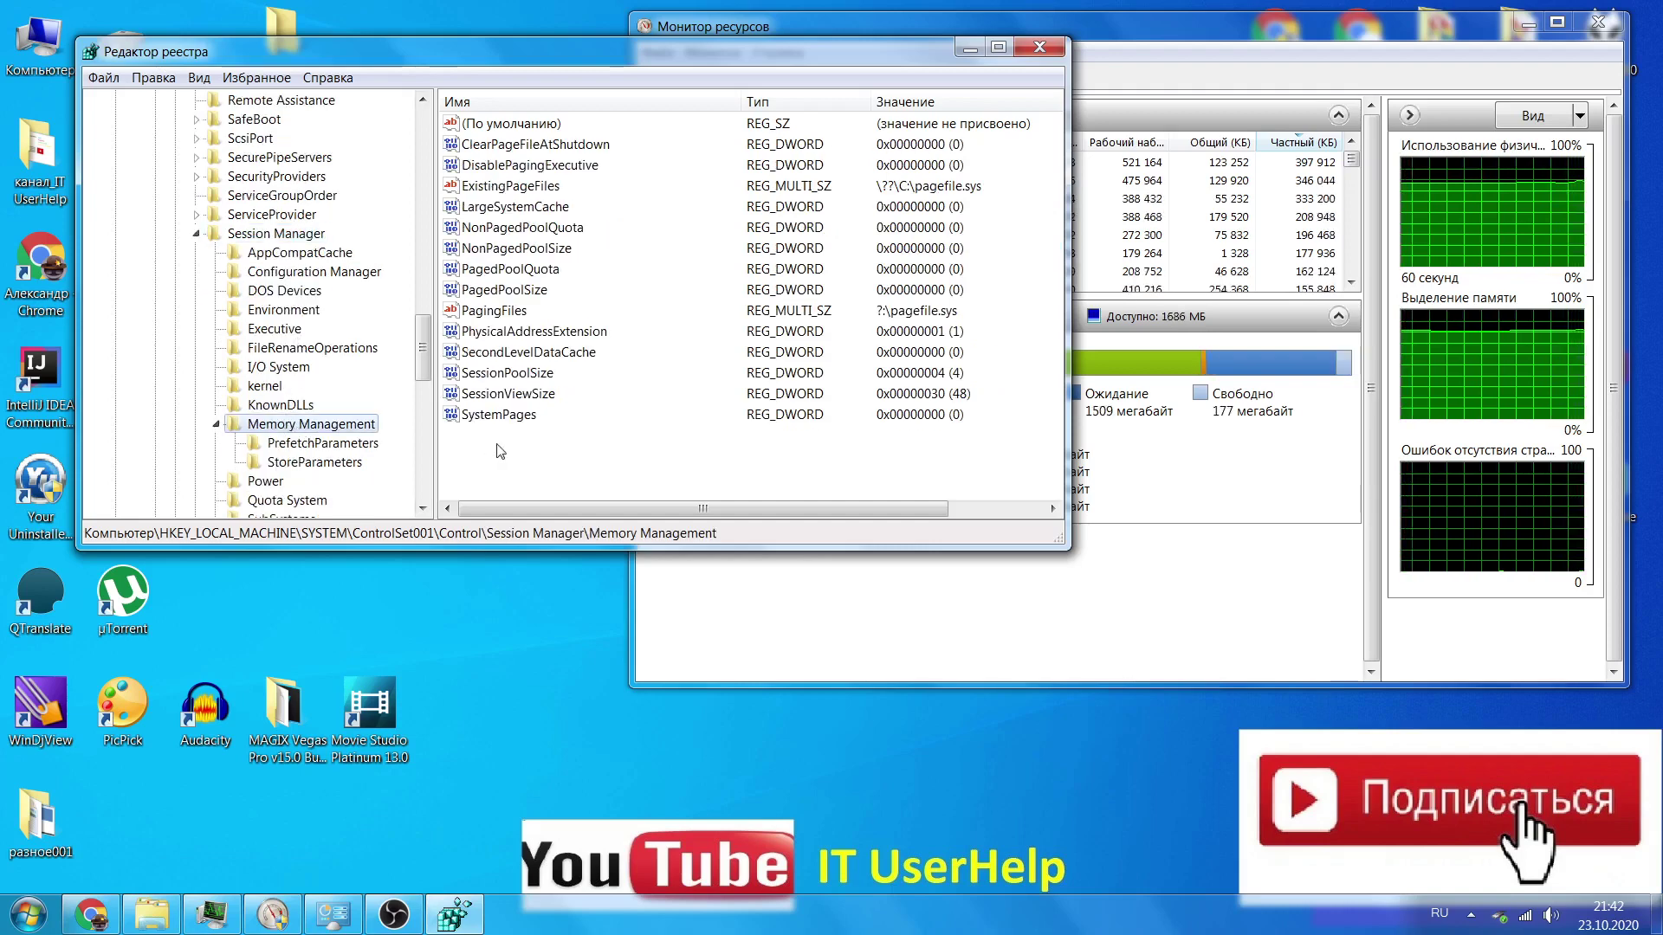
# Enter 1 for ClearPageFileAtShutdown but cancel so it stays 0, then close Registry Editor
pyautogui.doubleClick(548, 153)
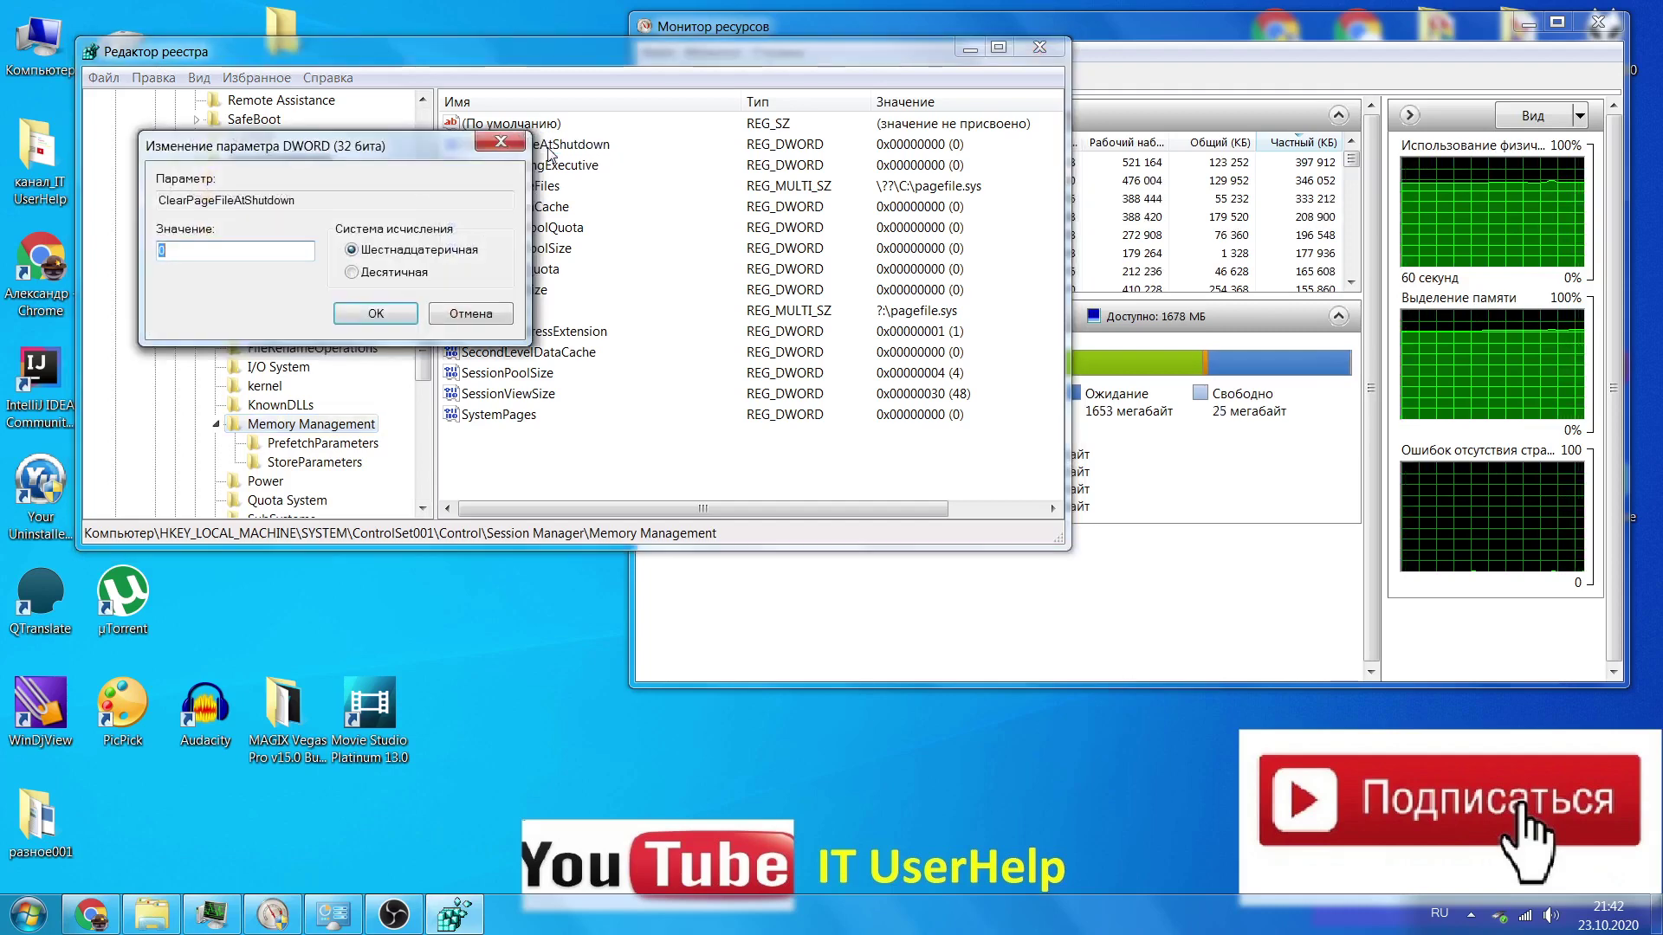
pyautogui.click(184, 252)
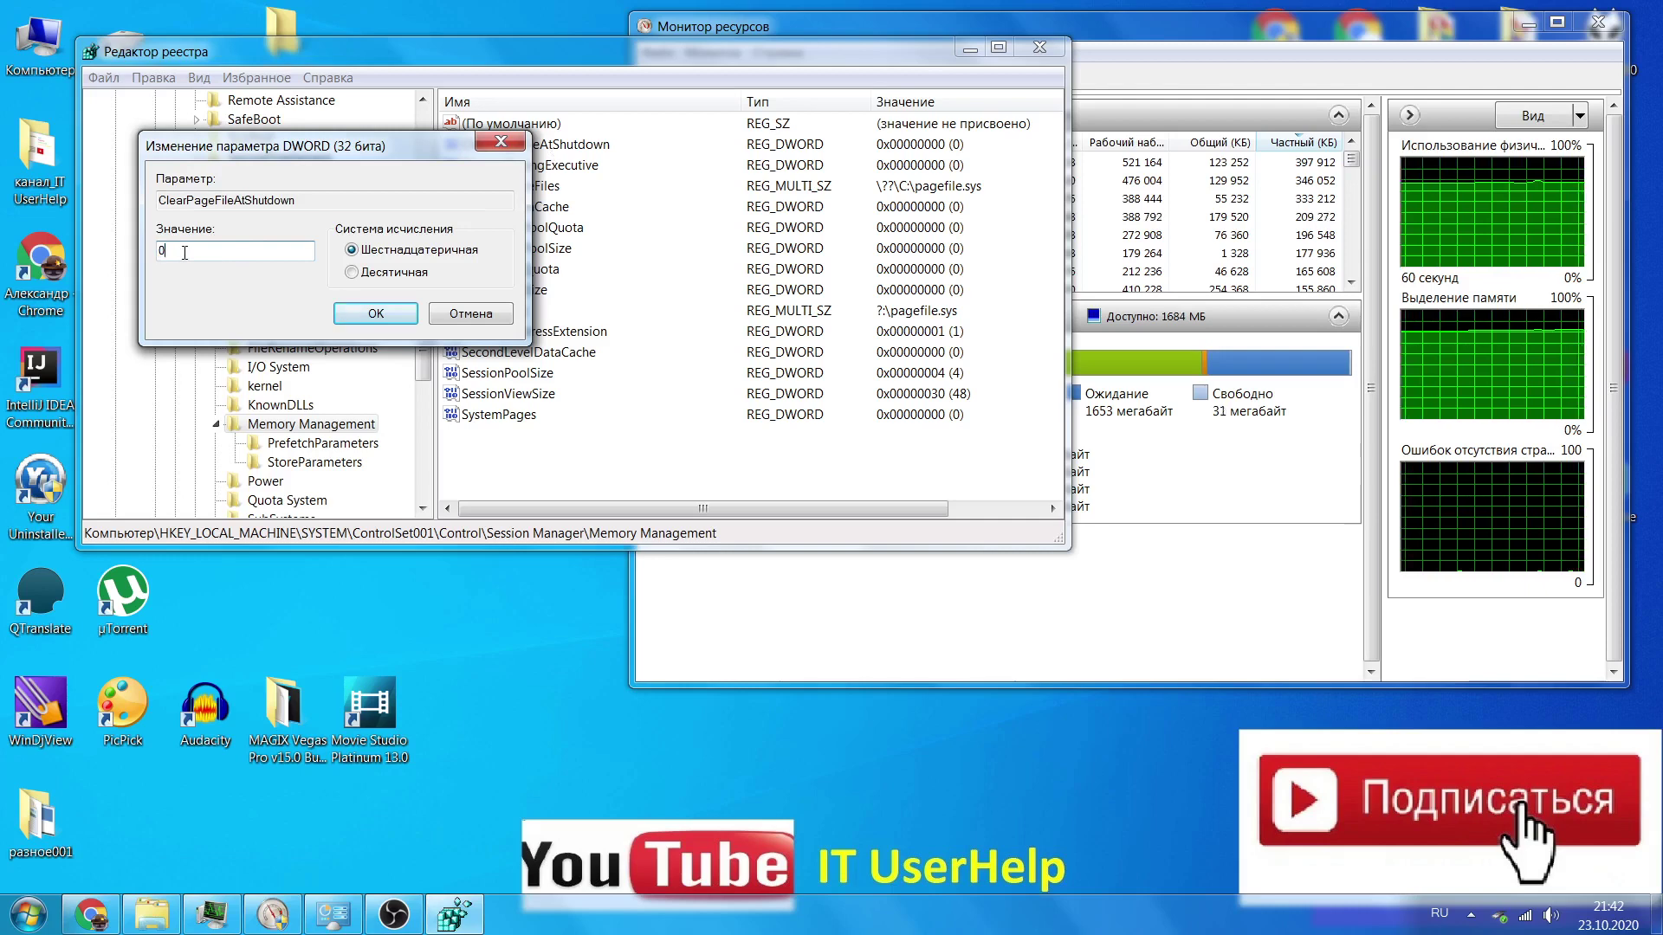
pyautogui.press('BackSpace')
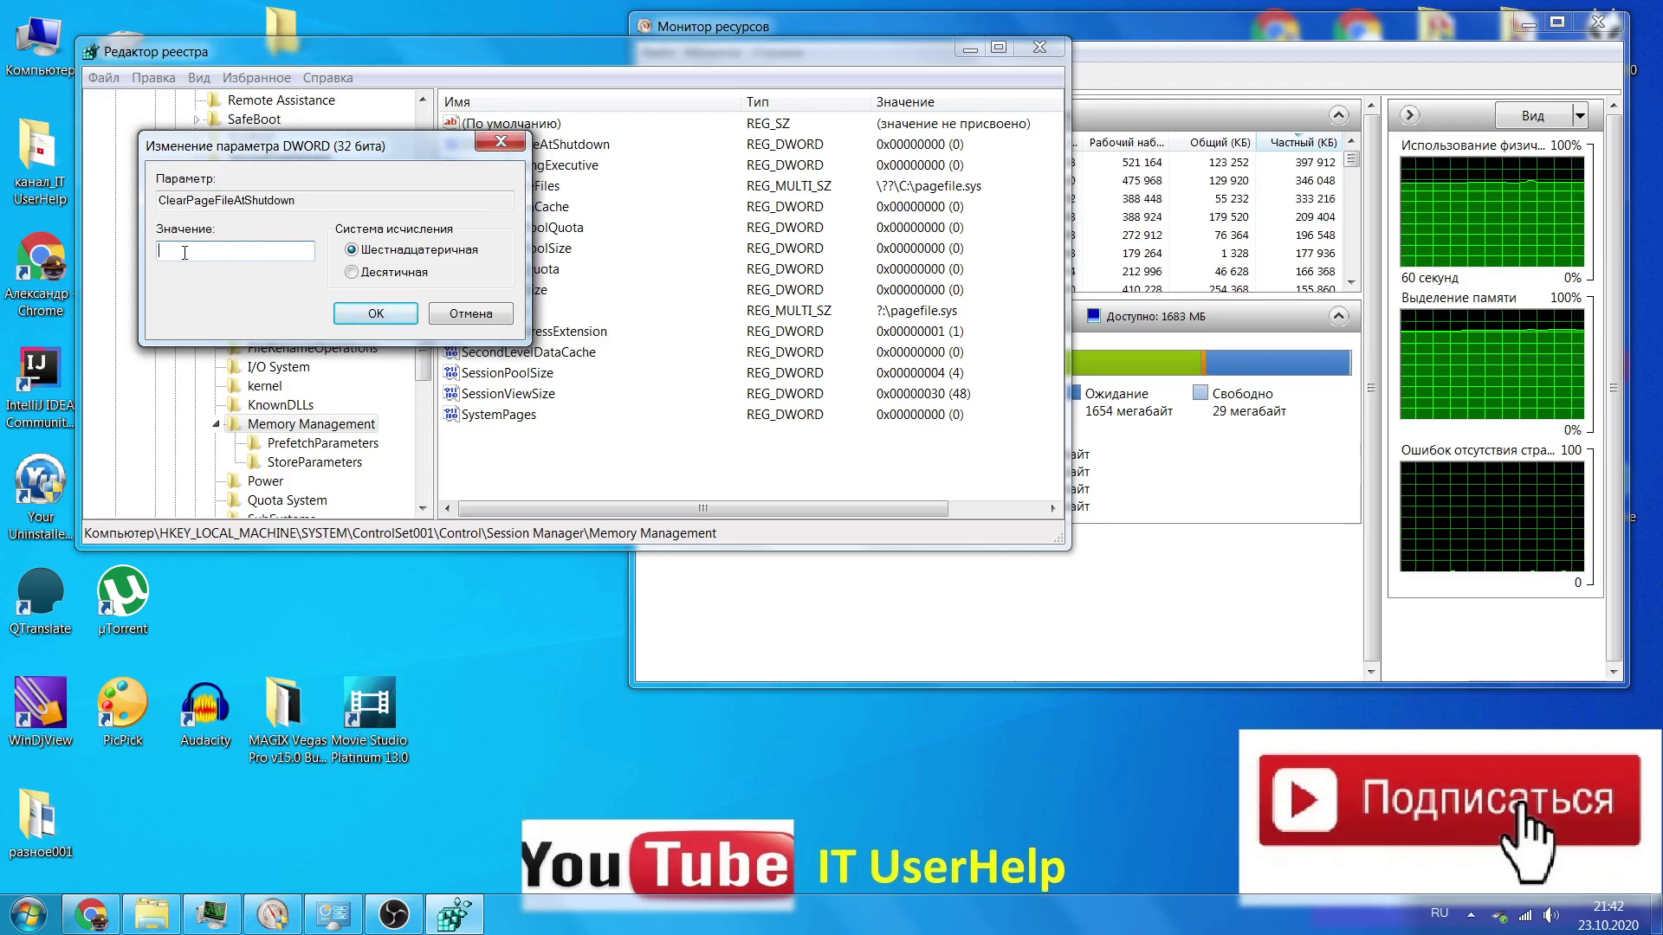
pyautogui.write('1')
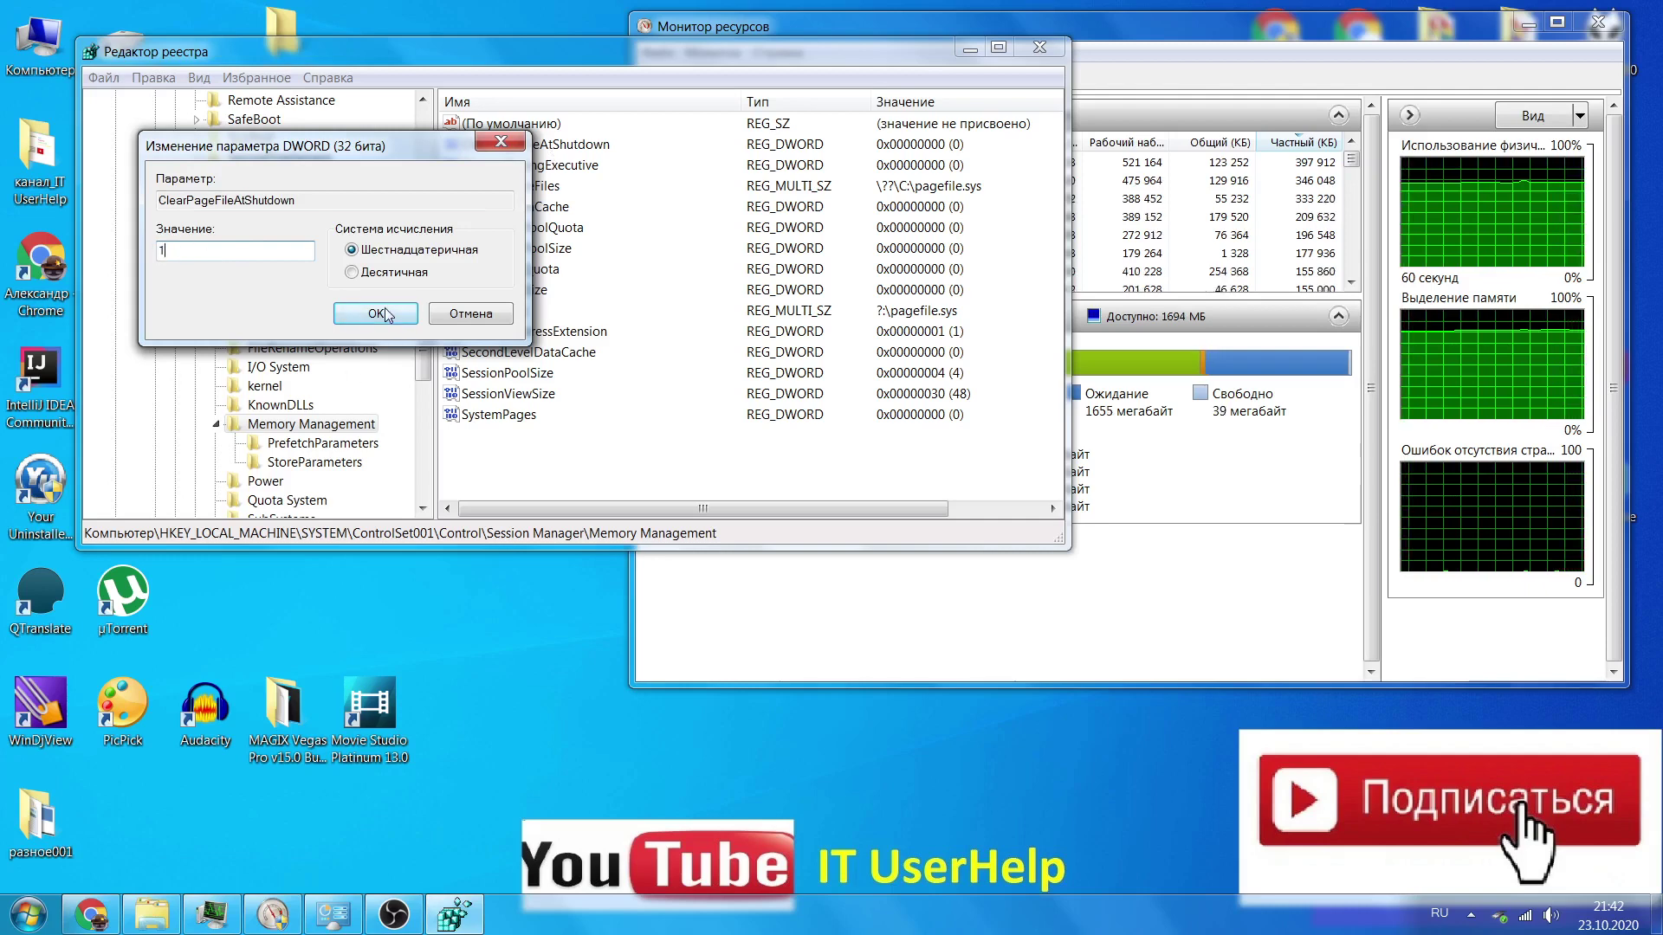
pyautogui.click(473, 315)
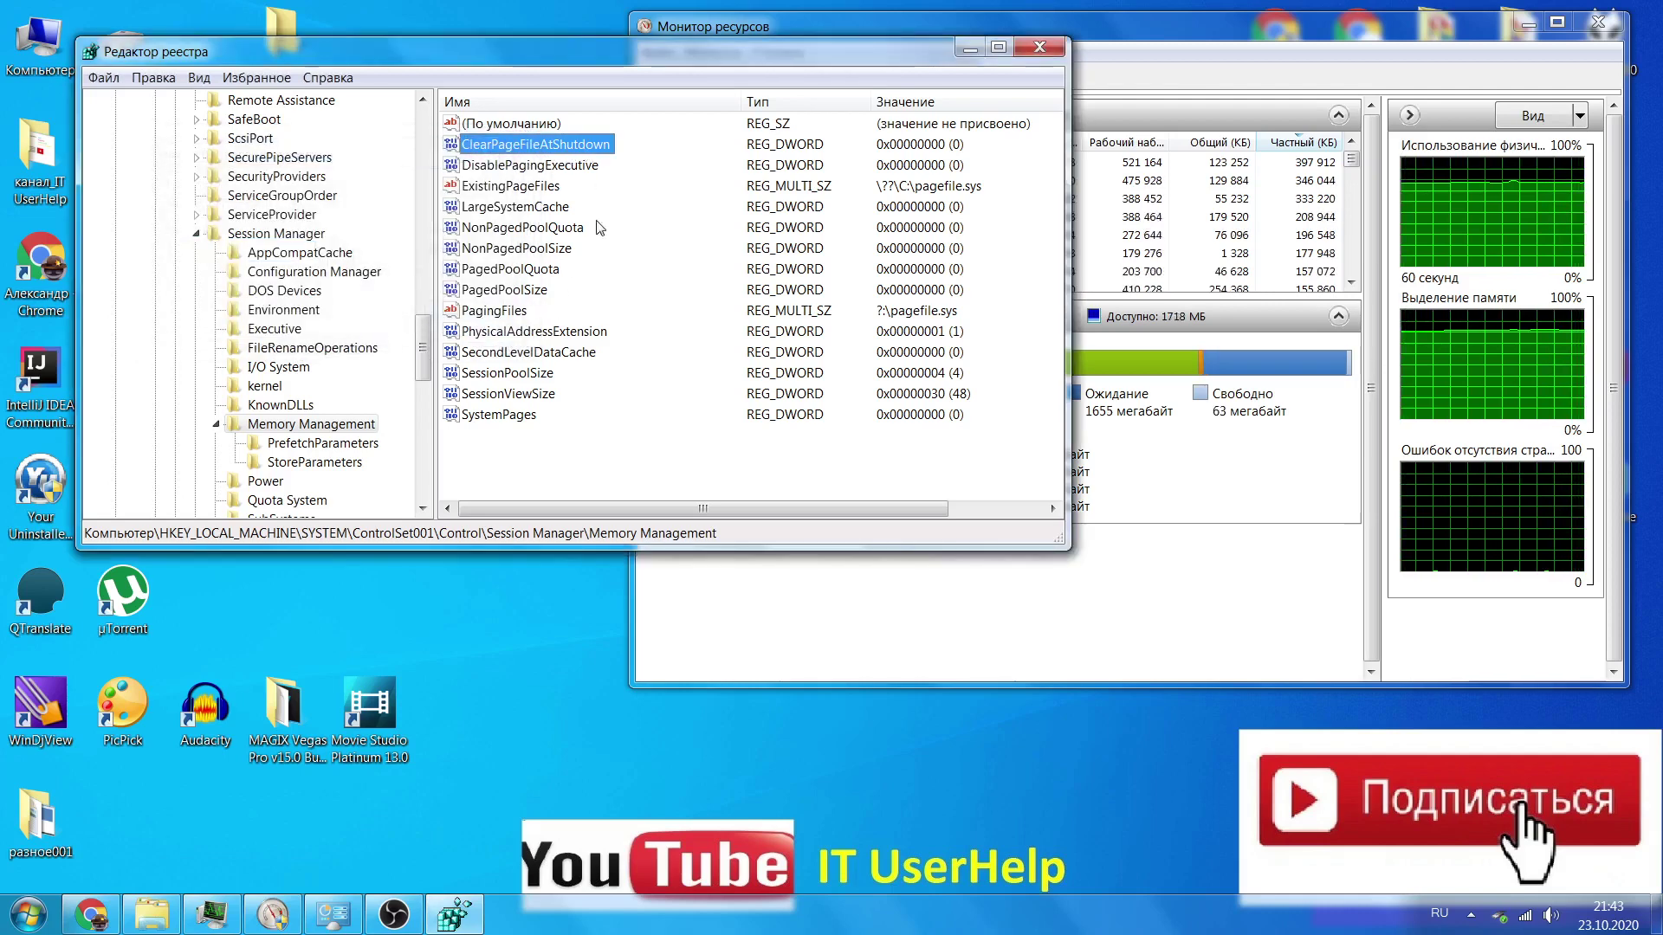
pyautogui.click(1043, 52)
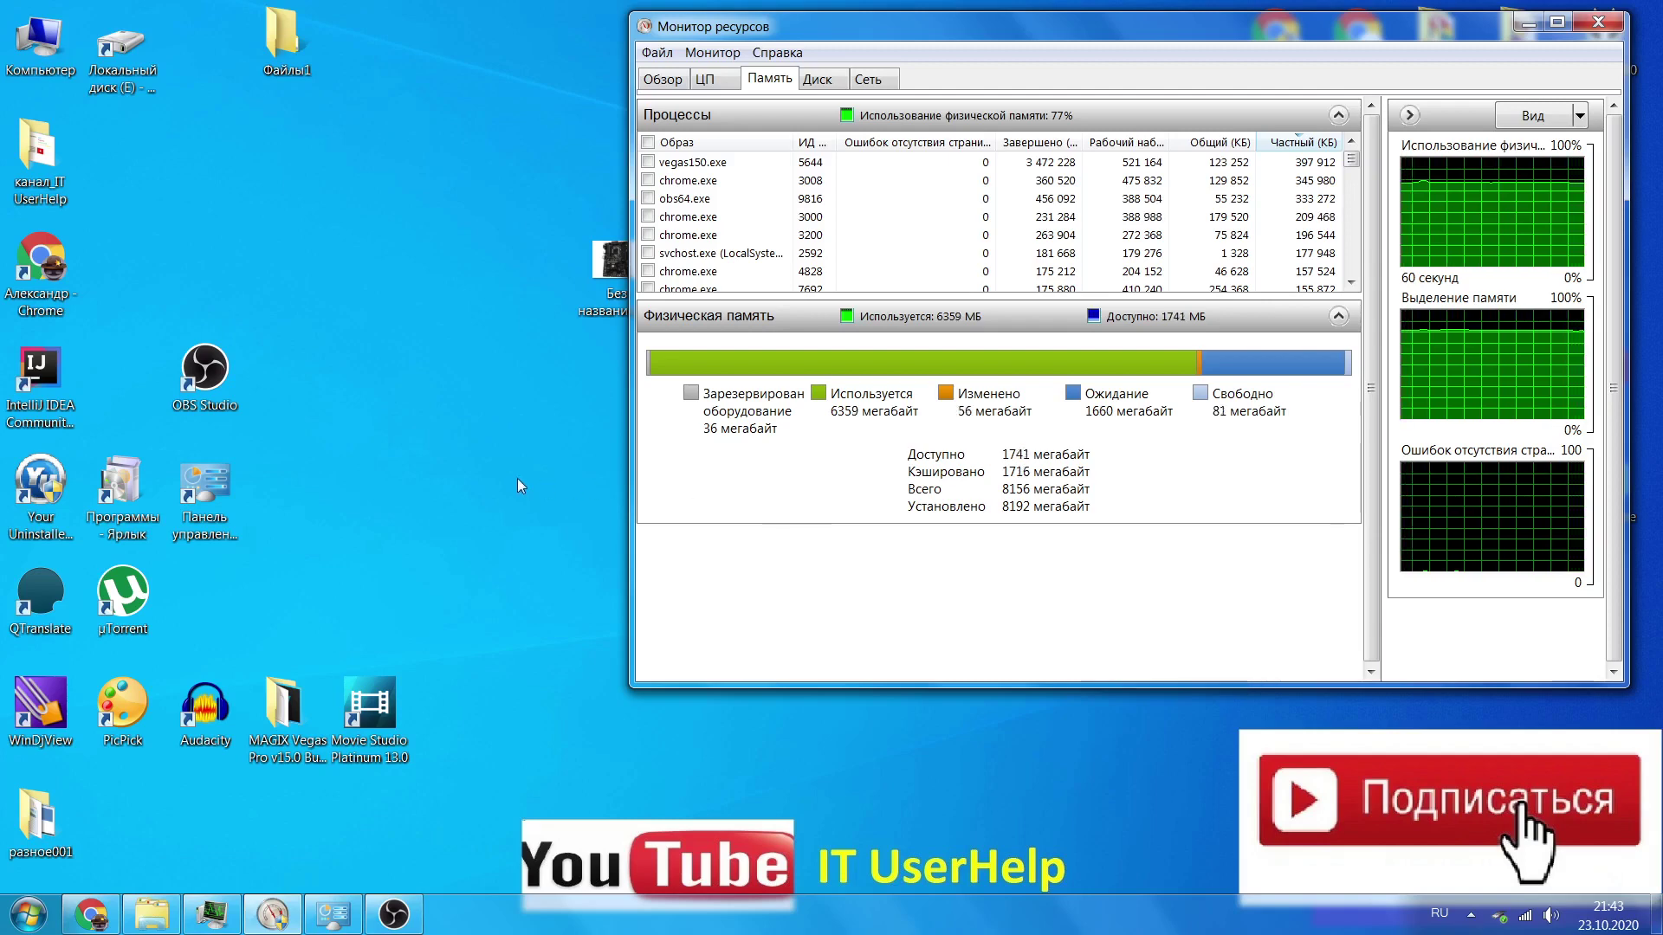
# Open the Start menu after reviewing Resource Monitor's memory figures
pyautogui.click(19, 917)
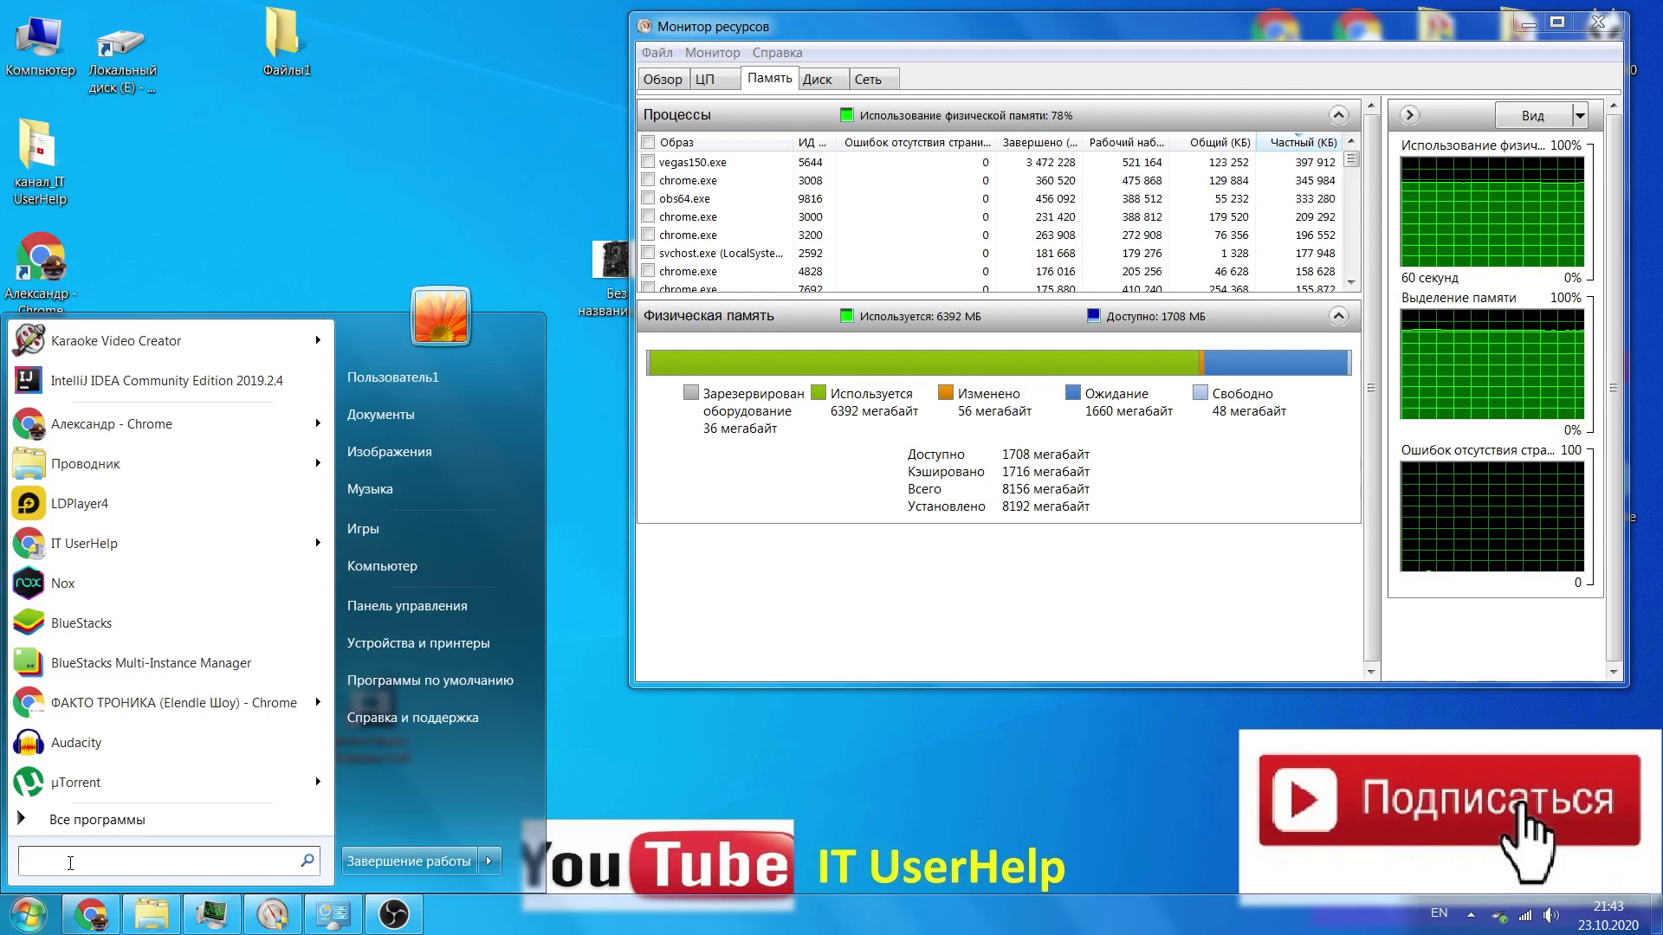
# Search the Start menu for 'конфигурация', launch System Configuration and move its window left
pyautogui.hotkey('alt', 'shift')
pyautogui.write('конфиг')
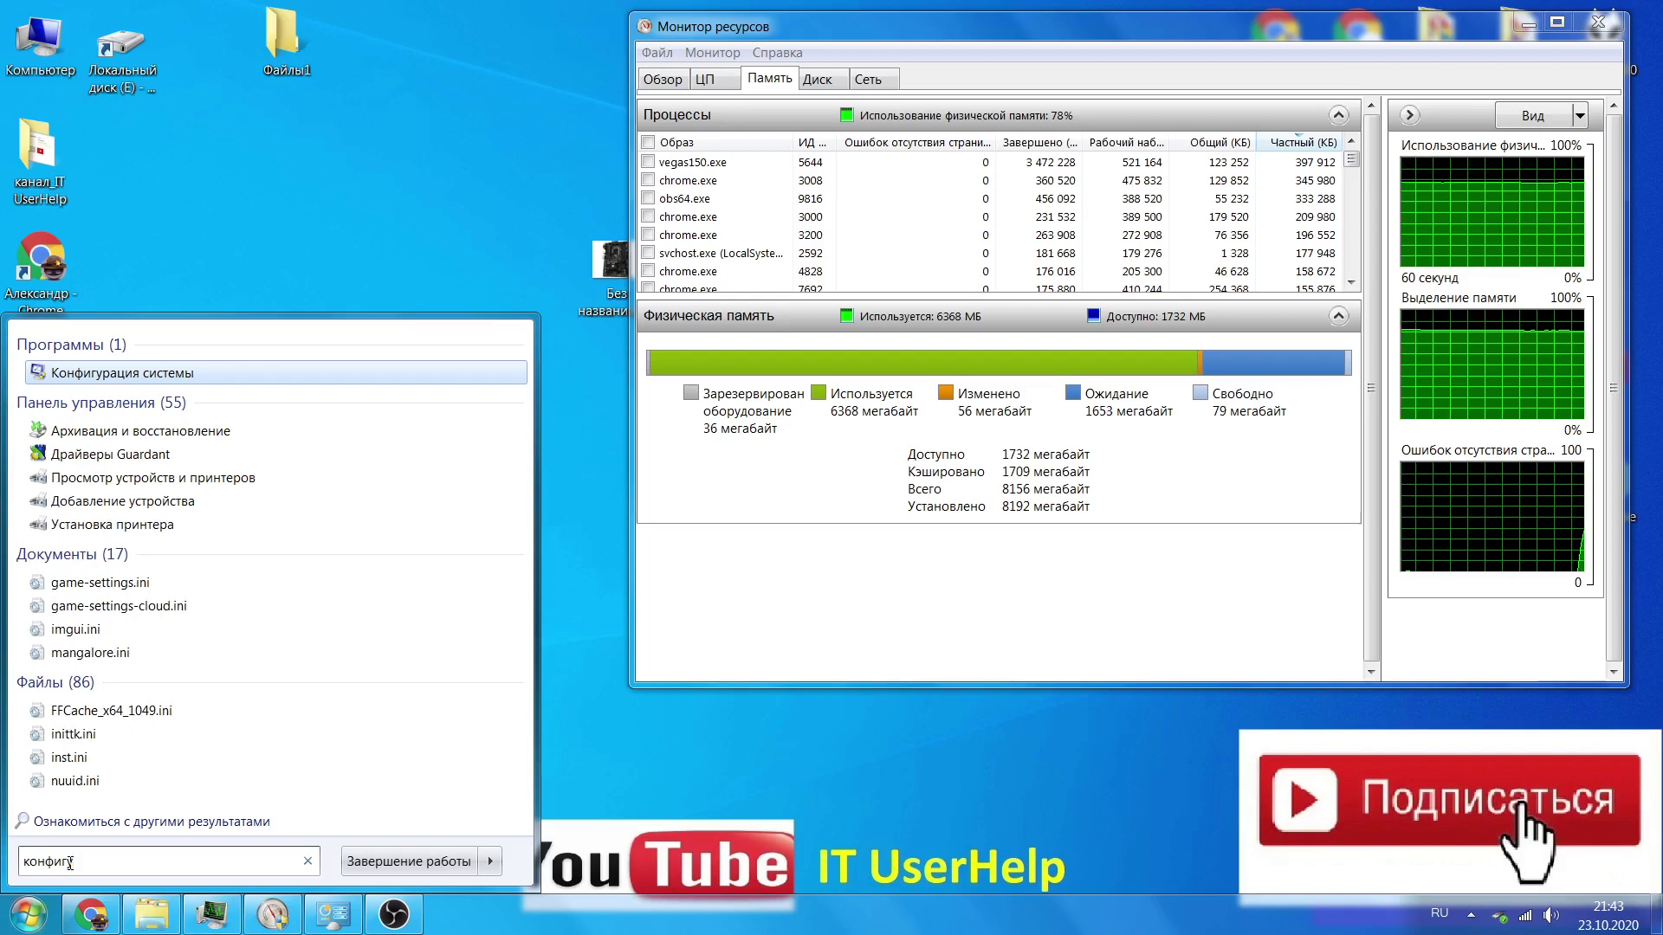
pyautogui.write('урация')
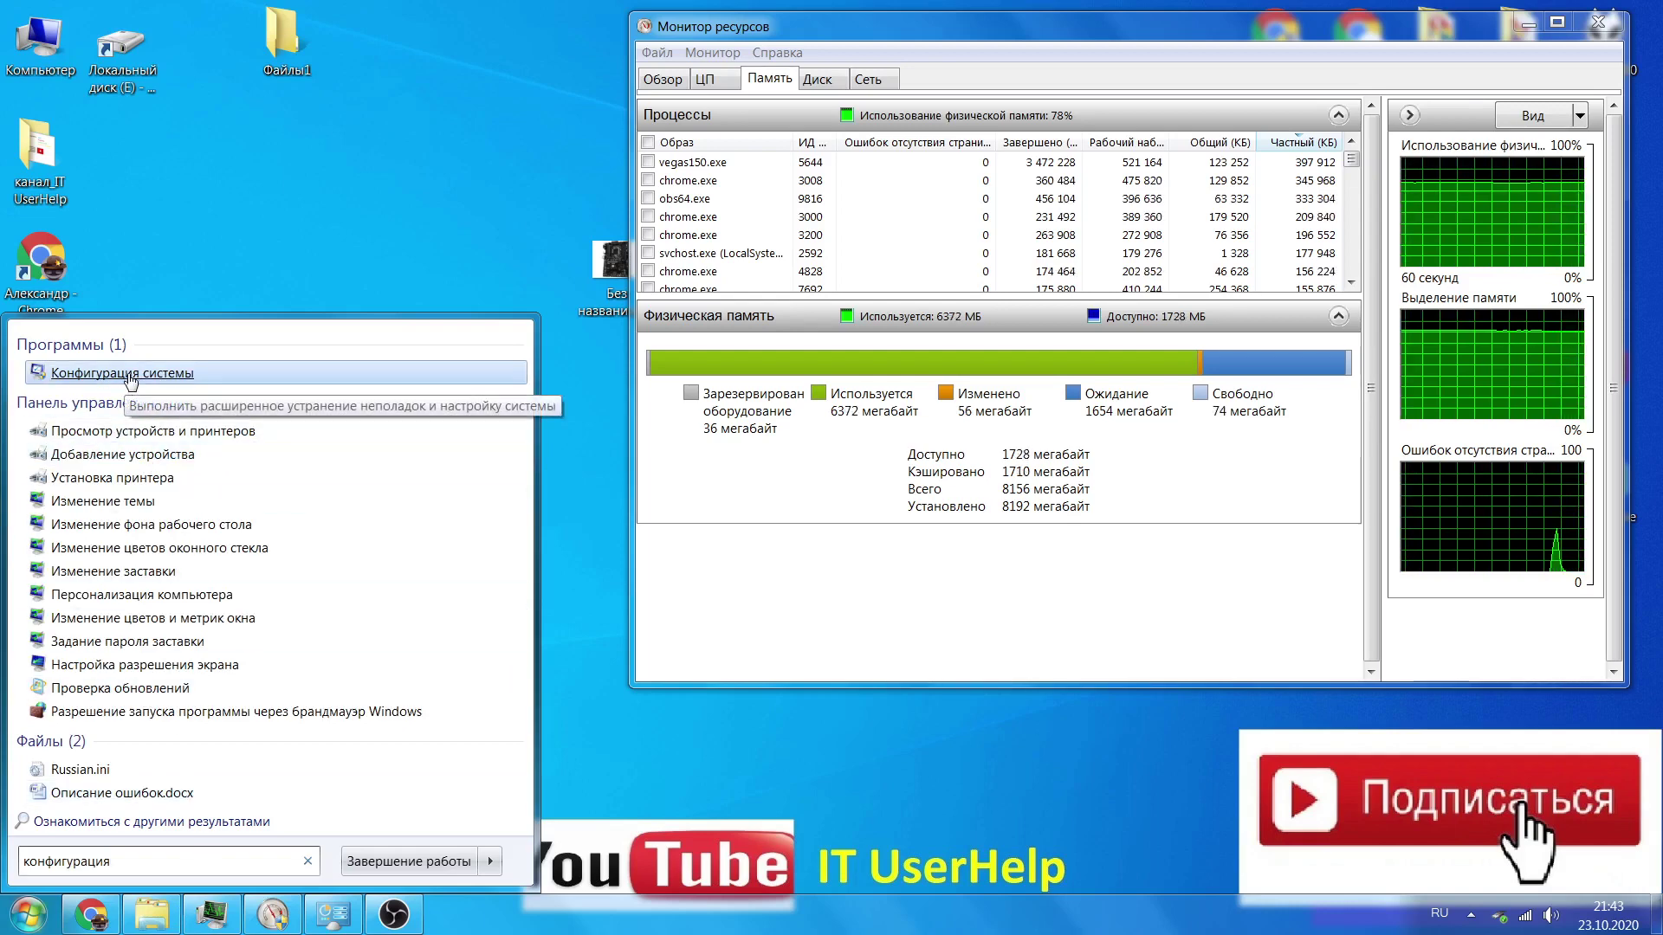
pyautogui.click(128, 375)
pyautogui.moveTo(882, 262); pyautogui.dragTo(637, 253)
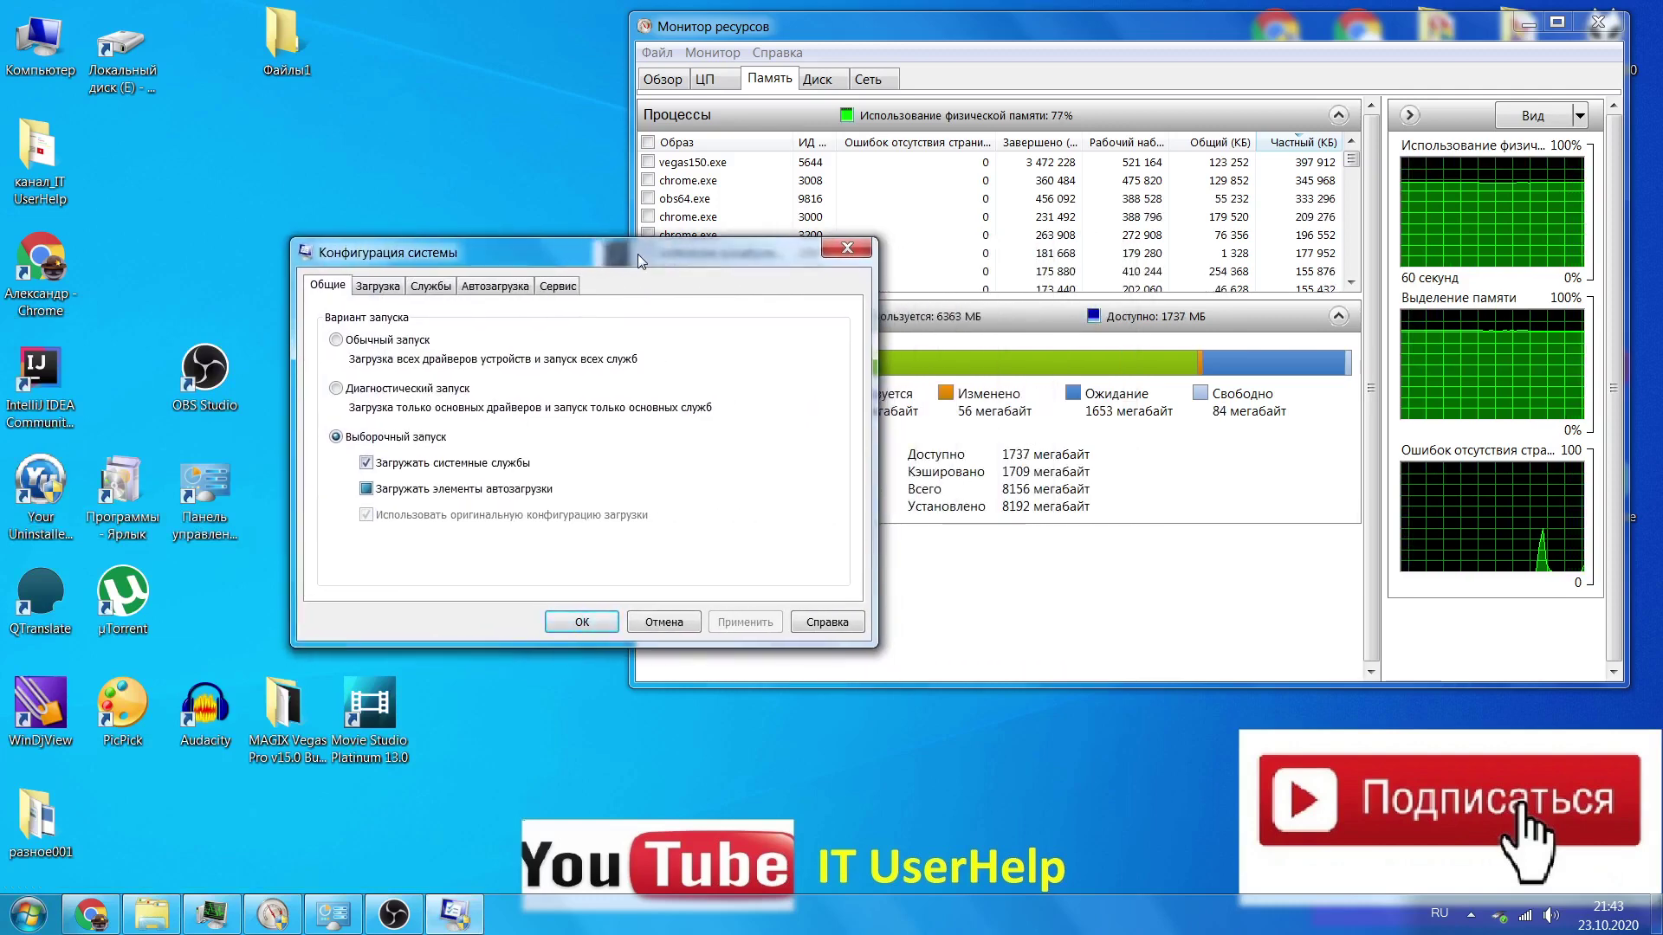
# In the Загрузка tab's advanced options, leave Максимум памяти unchecked and confirm both dialogs with OK
pyautogui.click(387, 289)
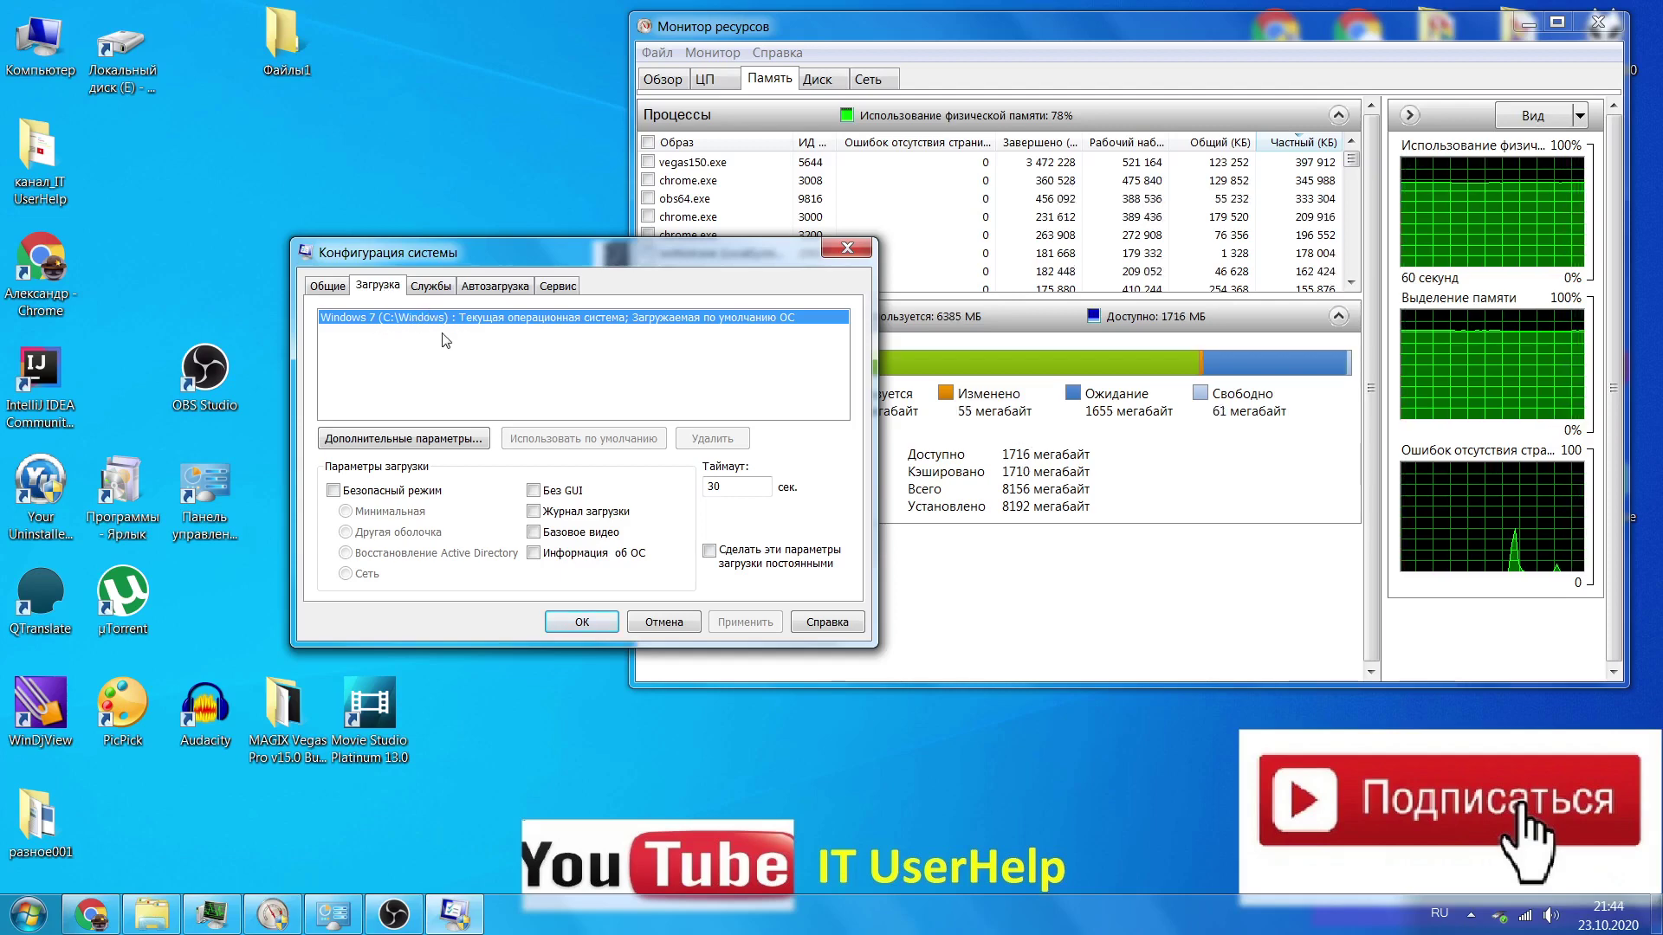
pyautogui.click(449, 439)
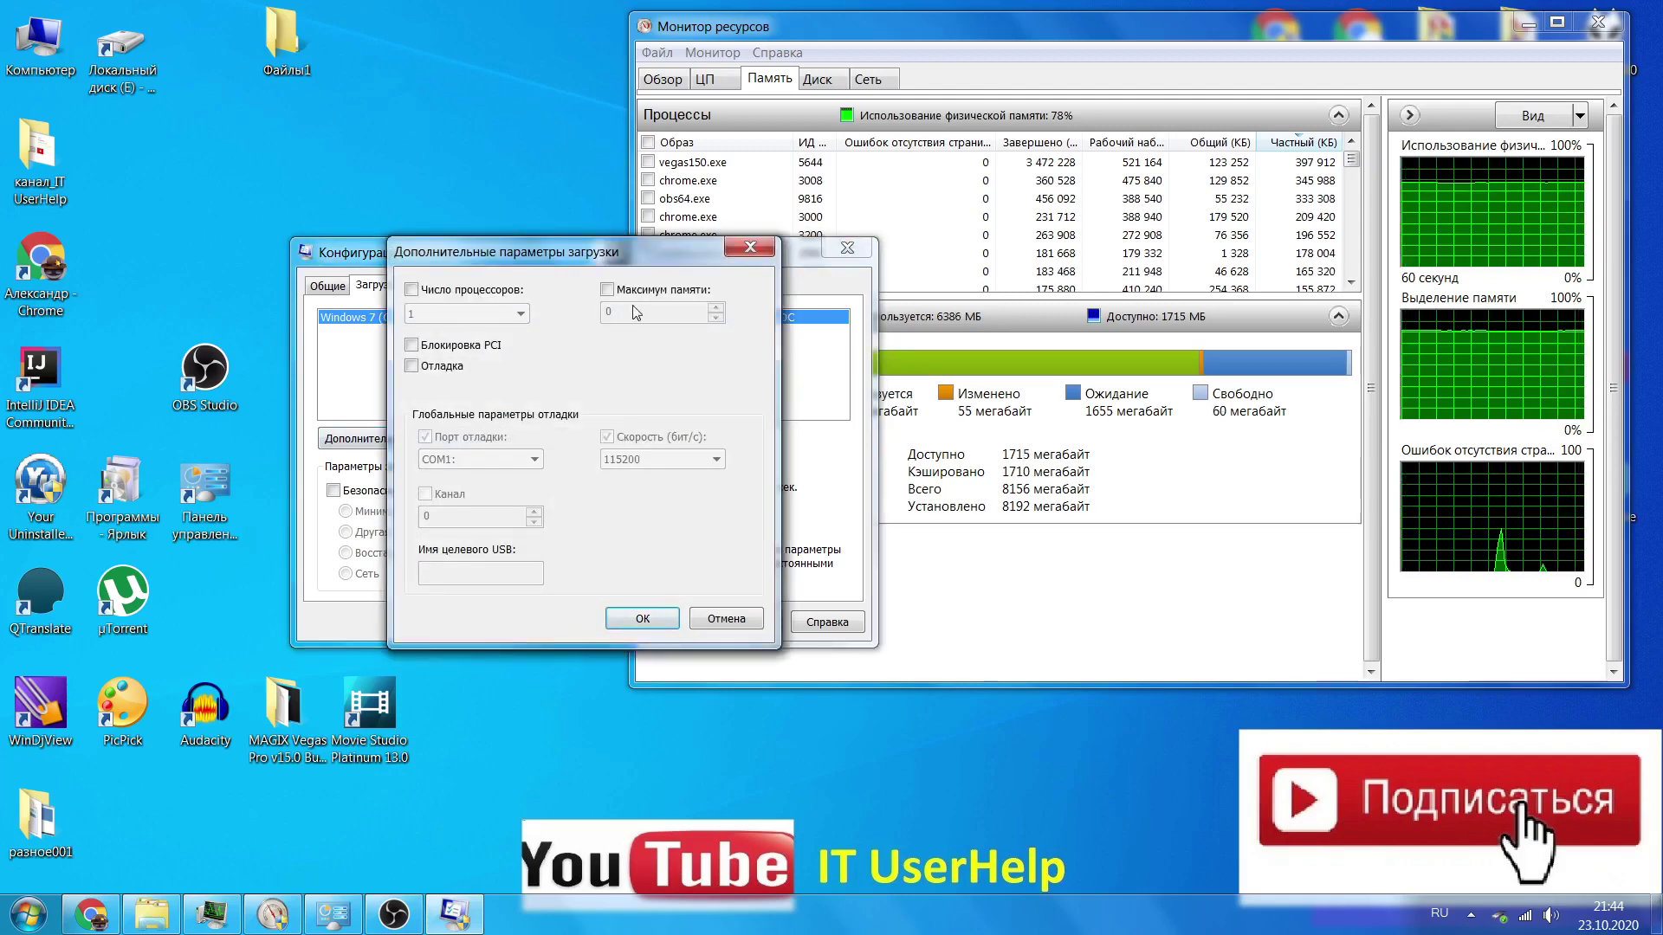
pyautogui.click(607, 290)
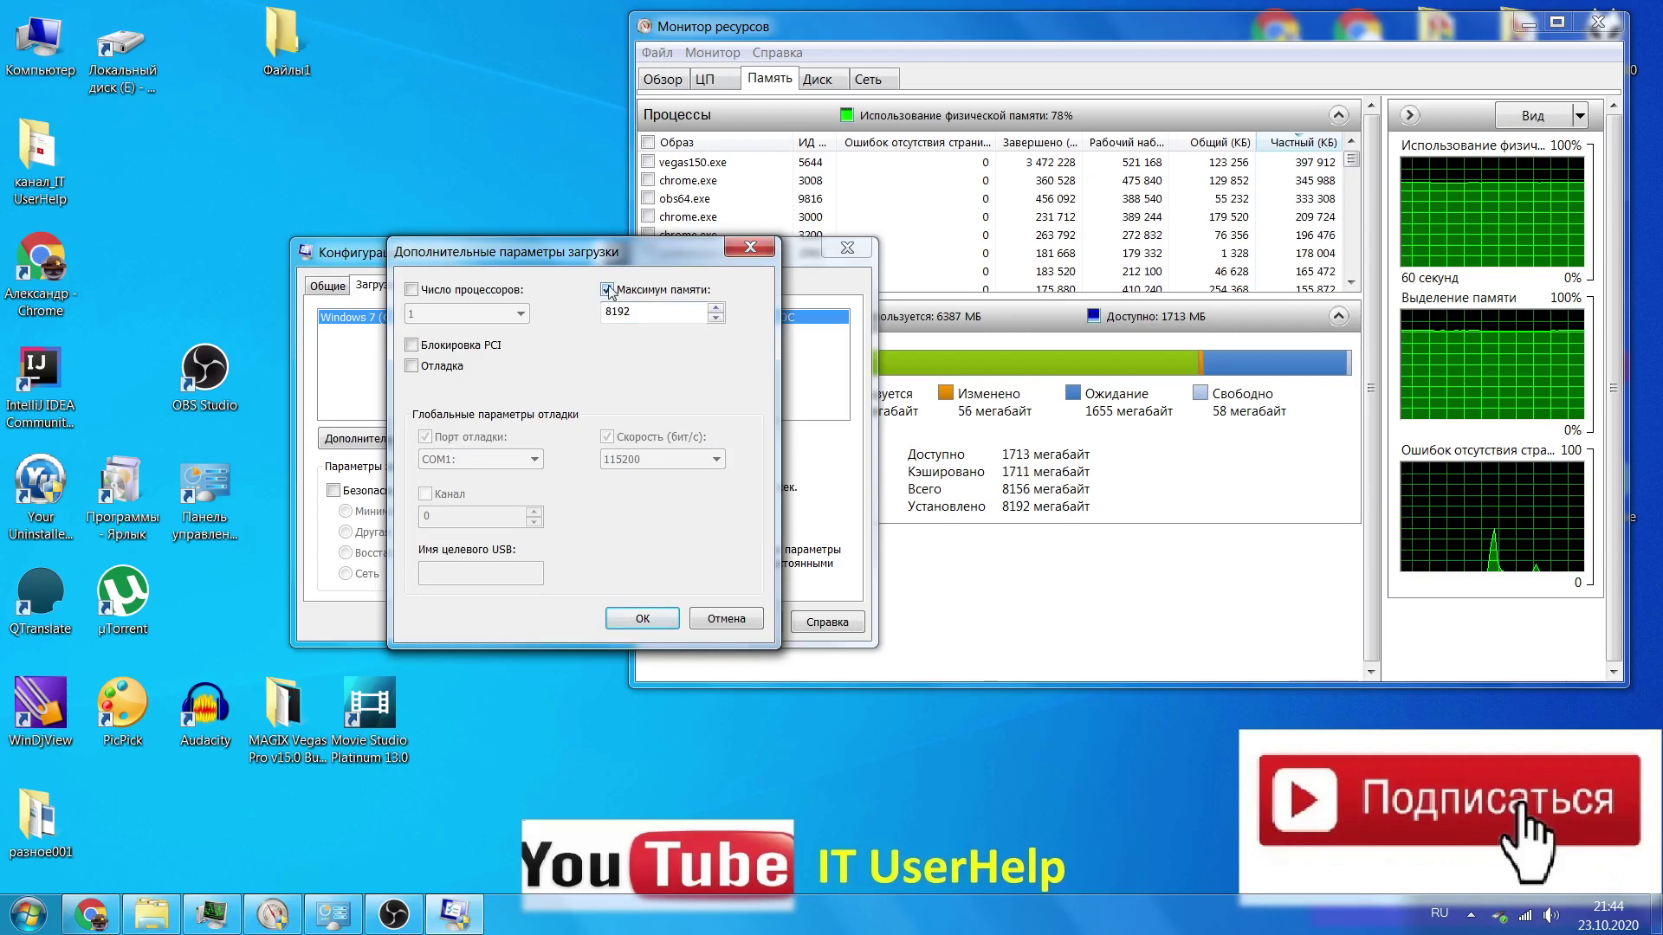
pyautogui.click(607, 290)
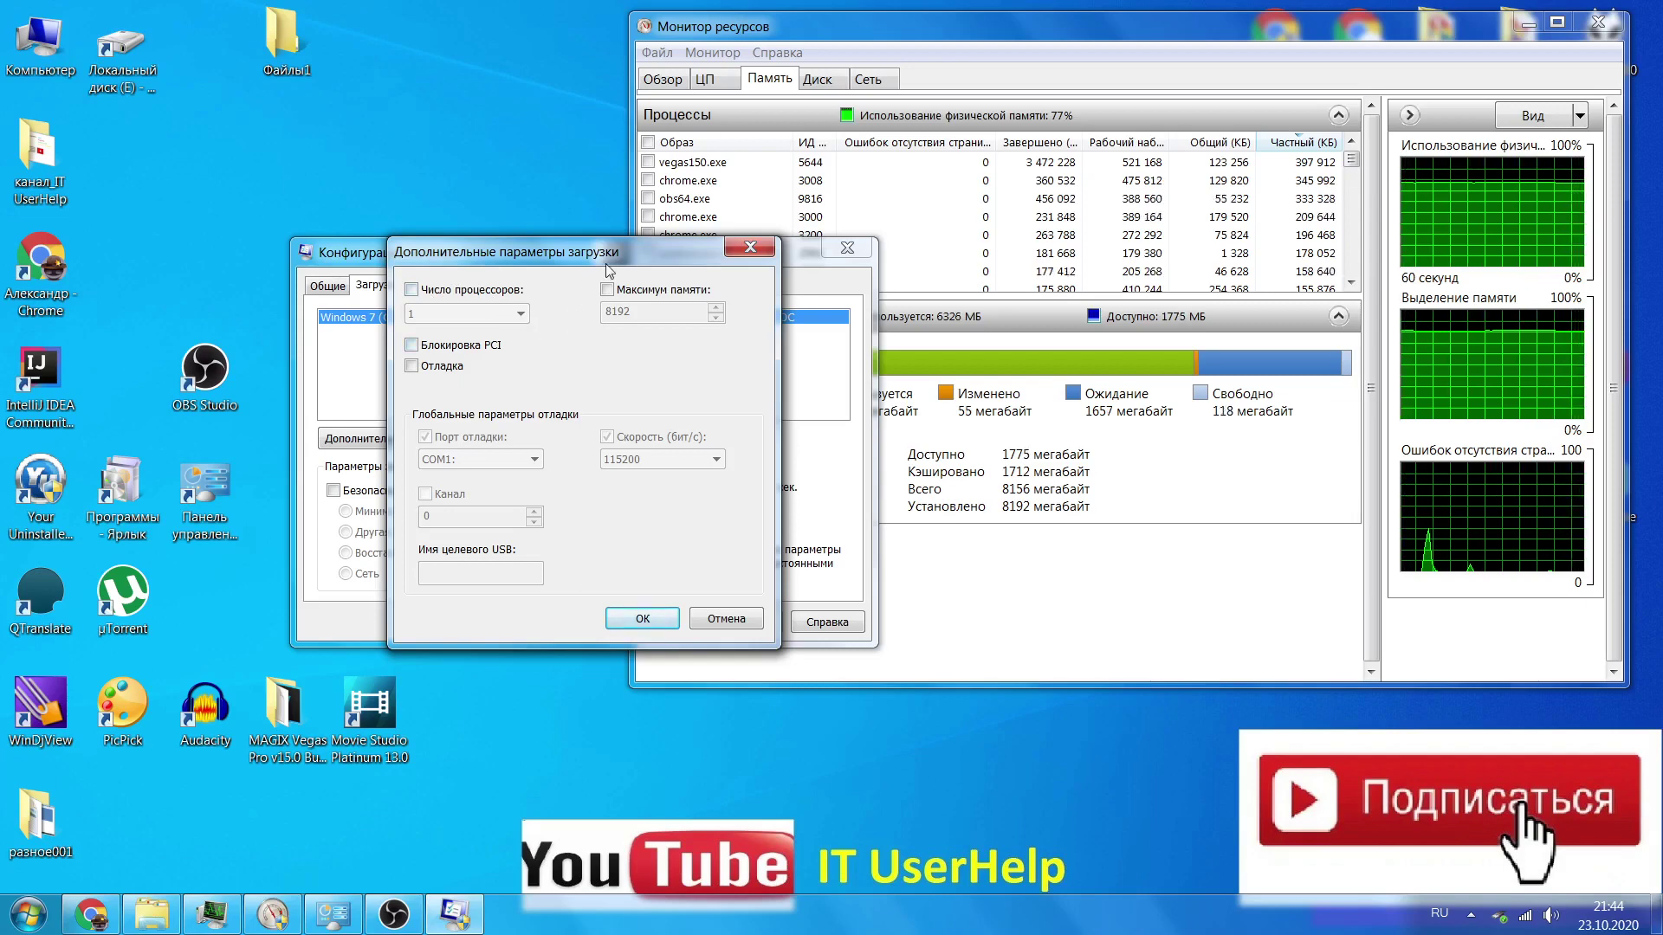
pyautogui.moveTo(660, 261)
pyautogui.mouseDown()
pyautogui.moveTo(642, 259)
pyautogui.moveTo(674, 235)
pyautogui.mouseUp()
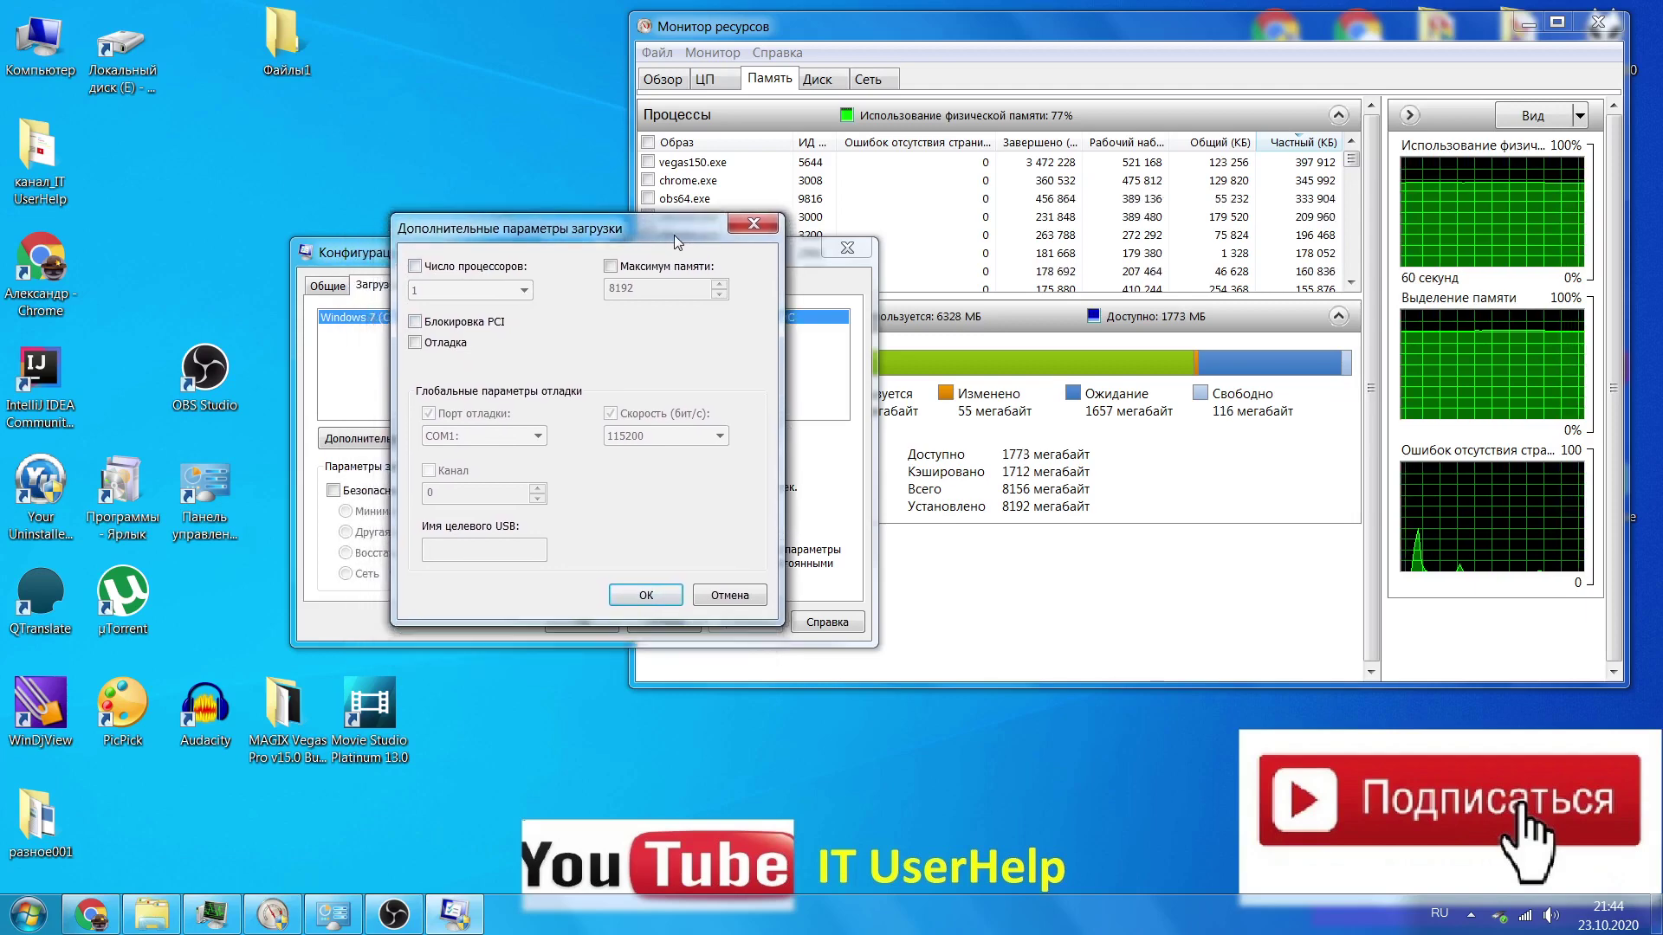
pyautogui.click(612, 267)
pyautogui.click(612, 267)
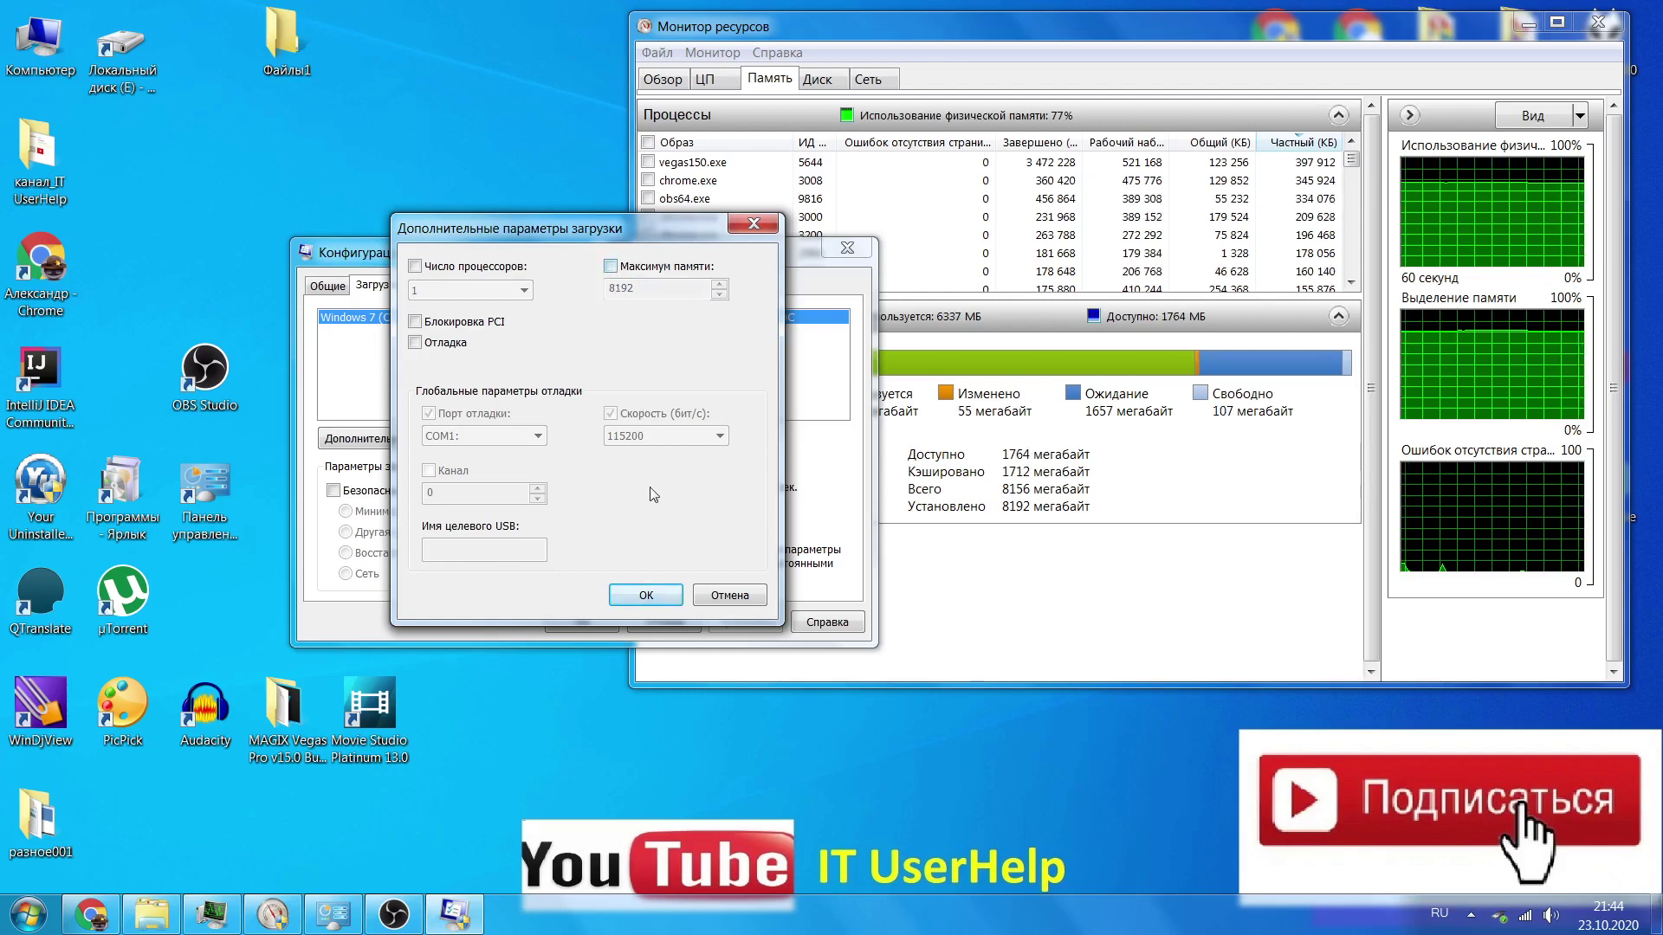
pyautogui.click(720, 598)
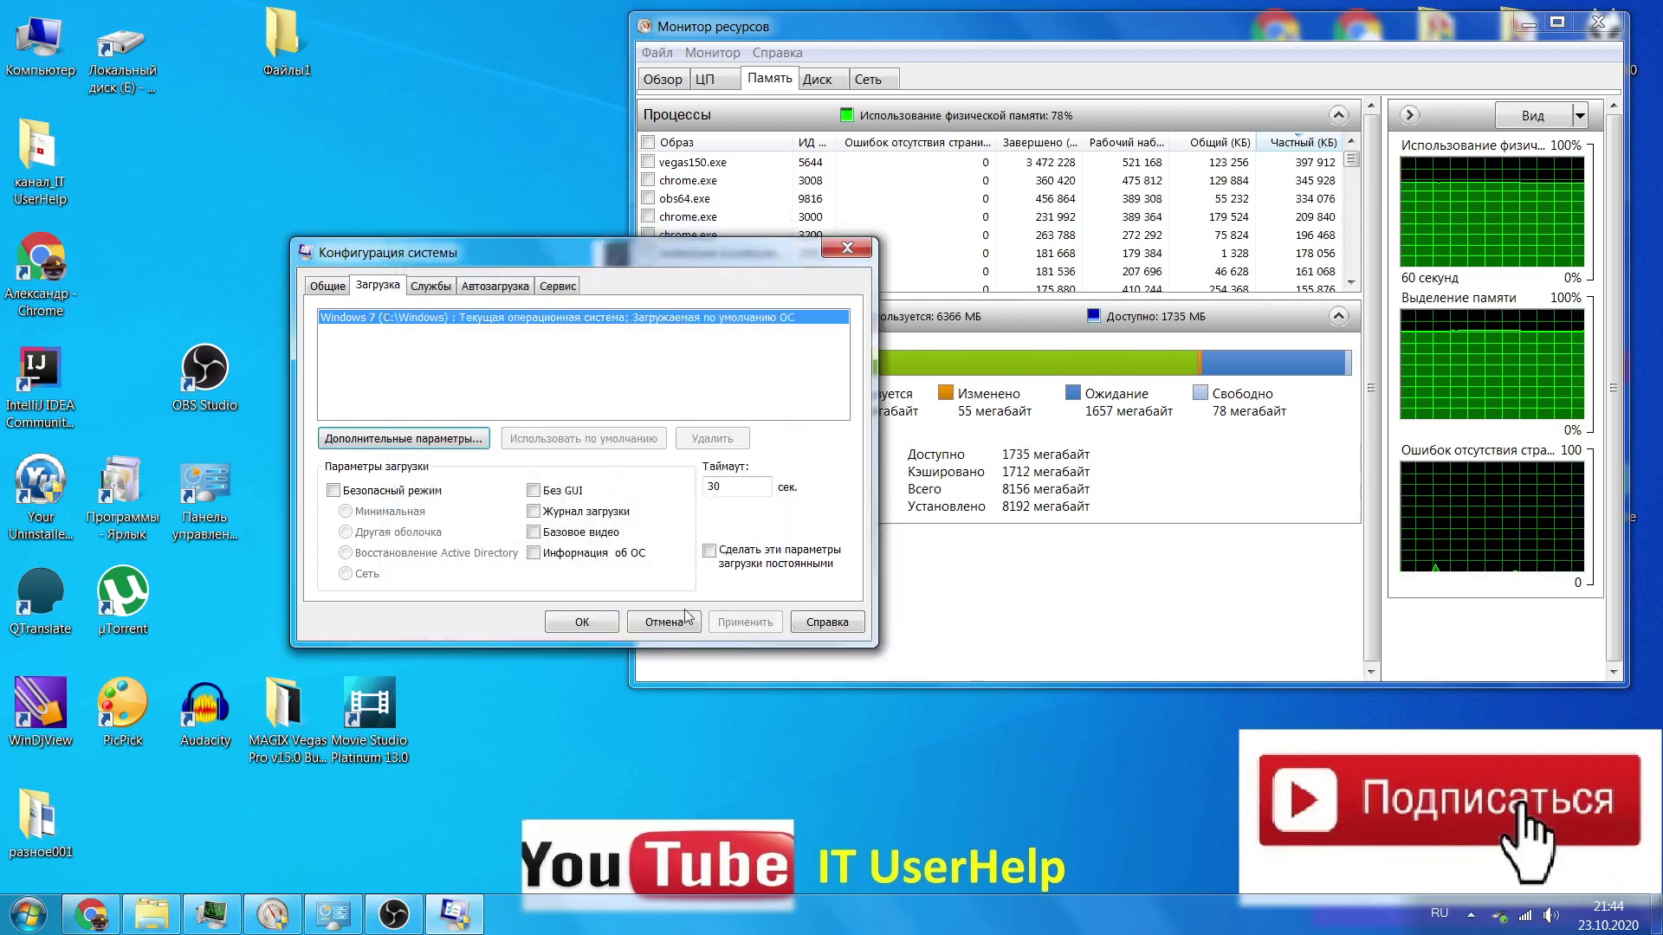
pyautogui.click(589, 624)
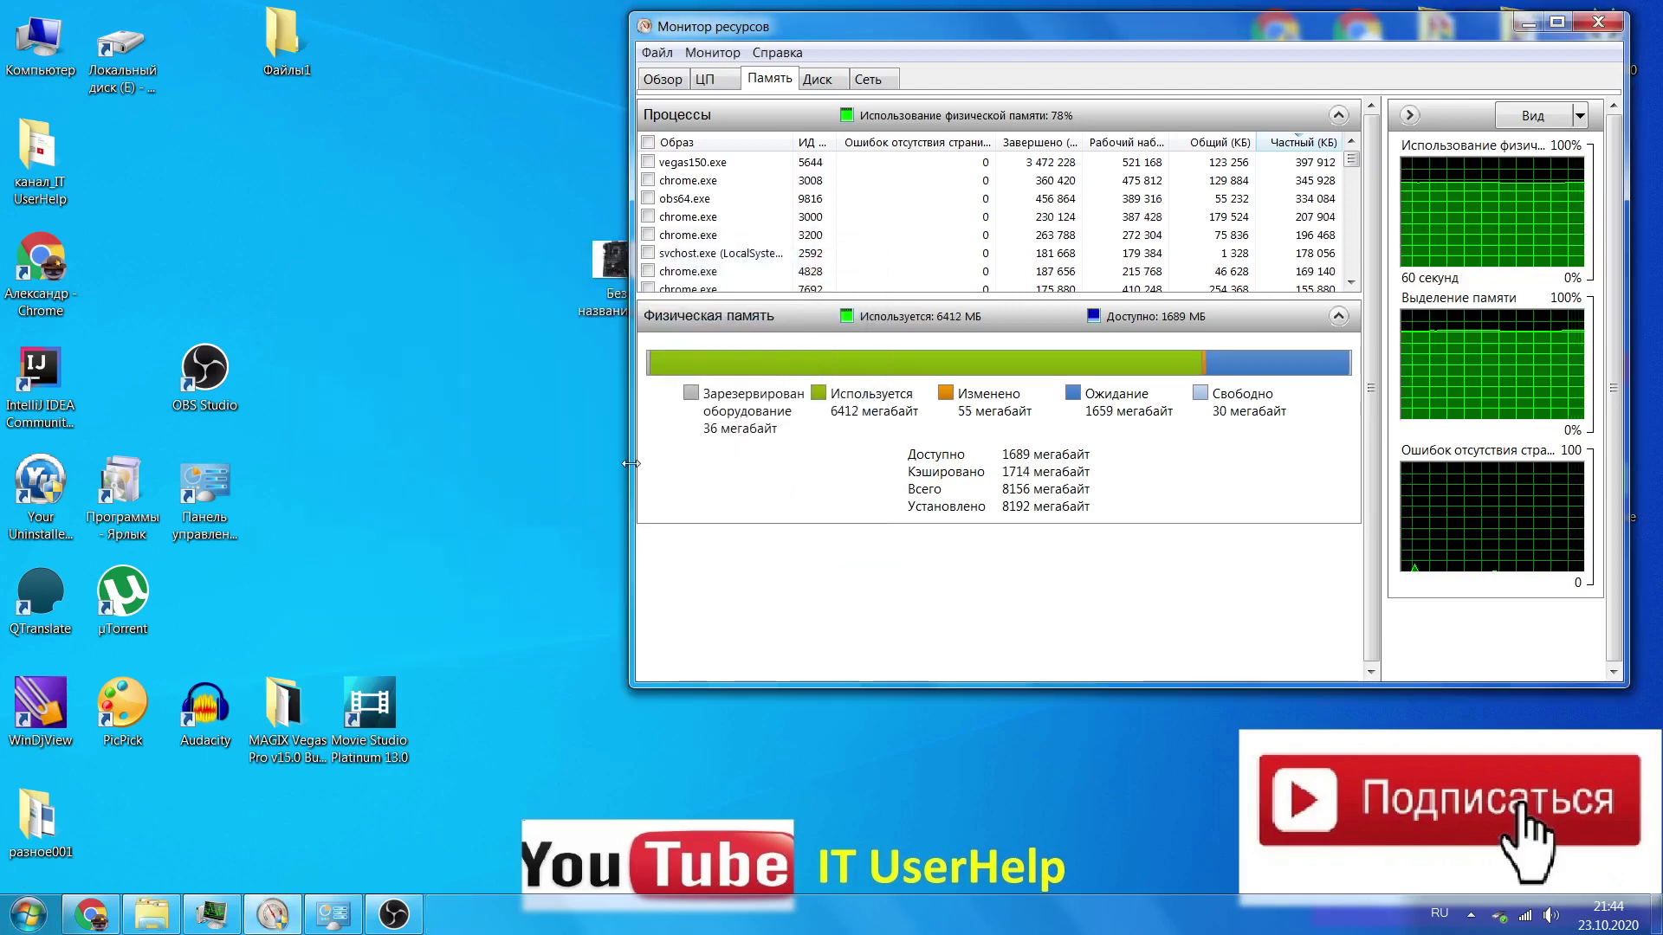
# Shift Resource Monitor slightly right and move the Без названия.jpg icon left on the desktop
pyautogui.moveTo(720, 426)
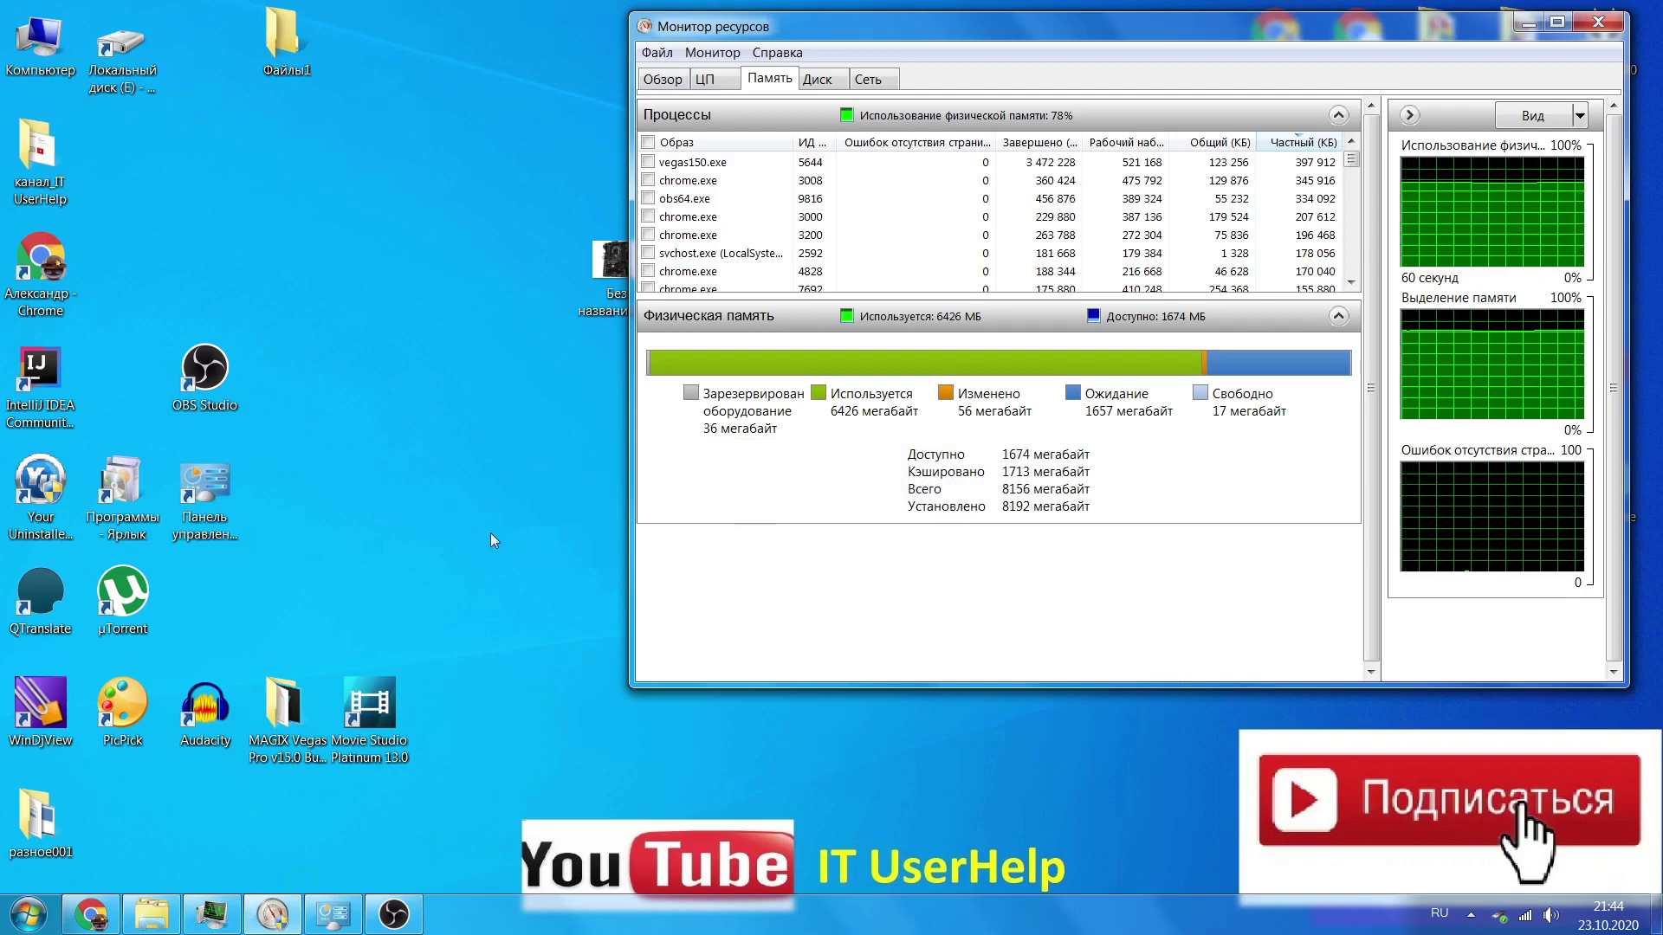
pyautogui.moveTo(876, 28); pyautogui.dragTo(900, 24)
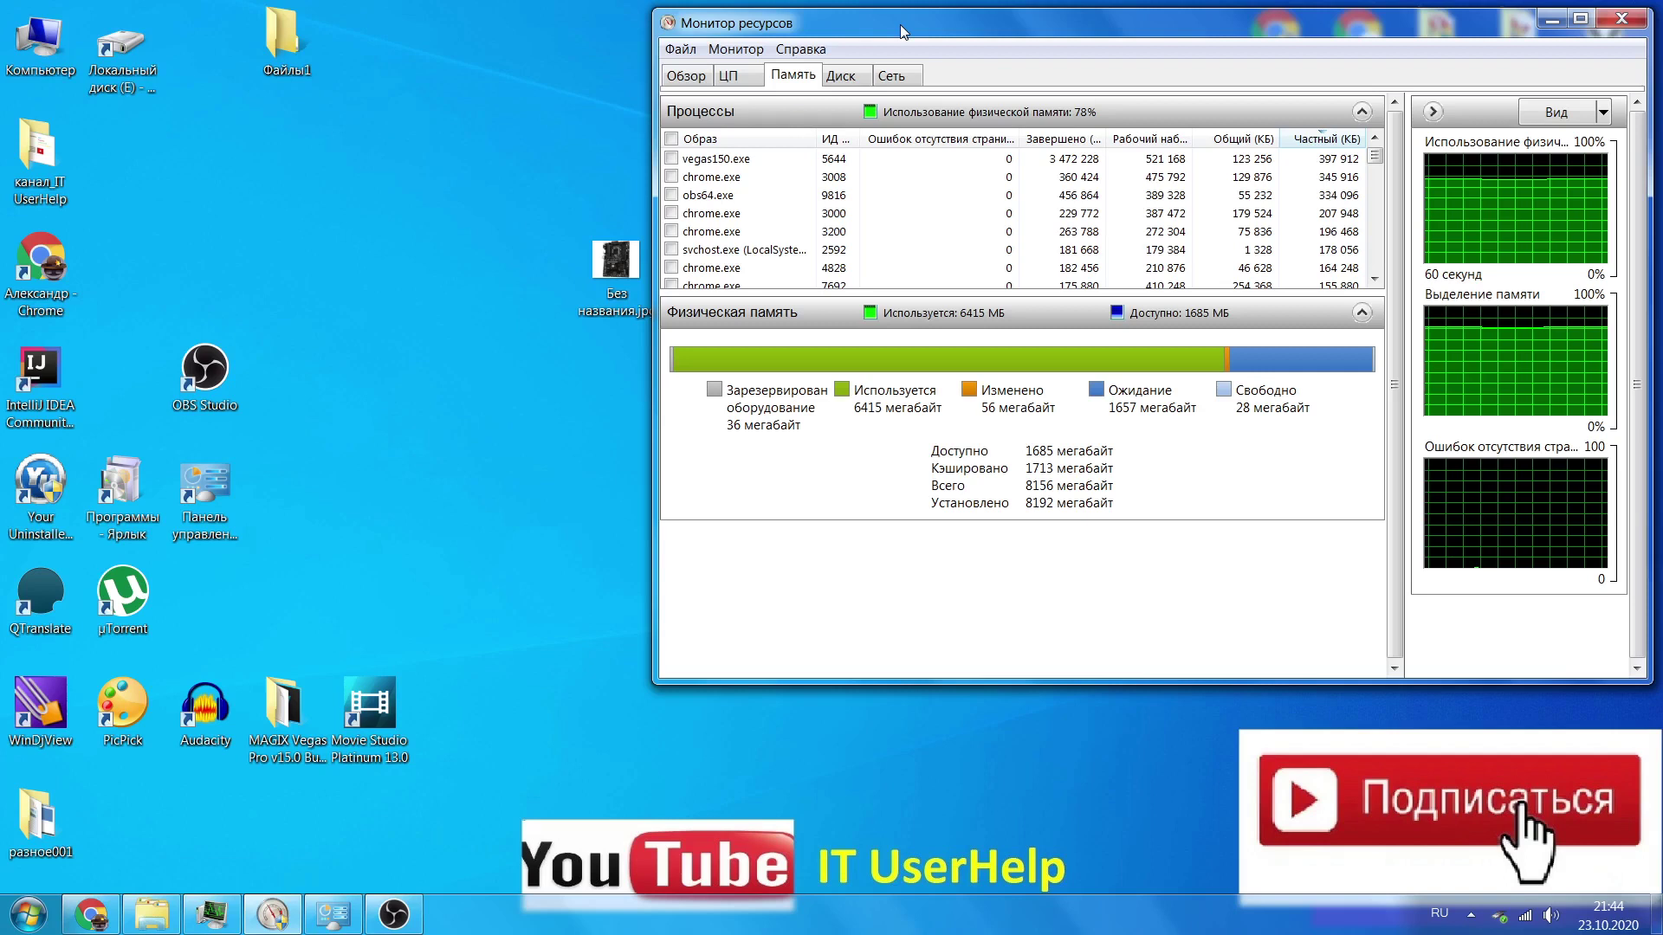
pyautogui.moveTo(613, 275); pyautogui.dragTo(449, 275)
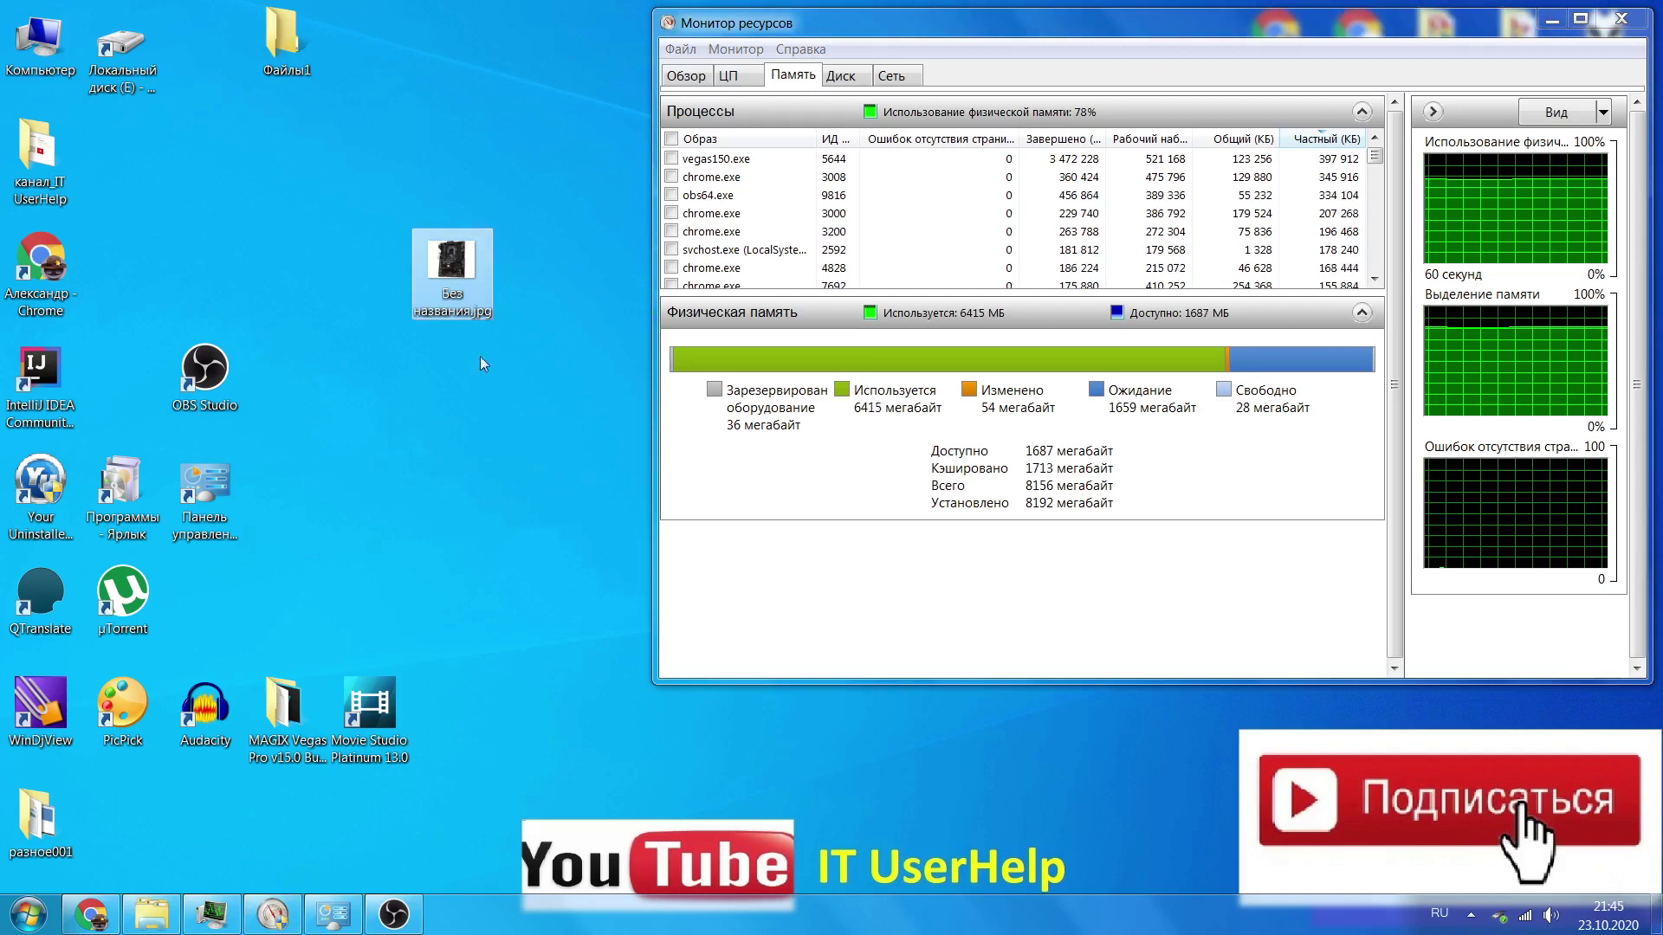
# Open Без названия.jpg to view the MSI H270-A PRO motherboard photo, then minimize Photo Viewer
pyautogui.doubleClick(459, 268)
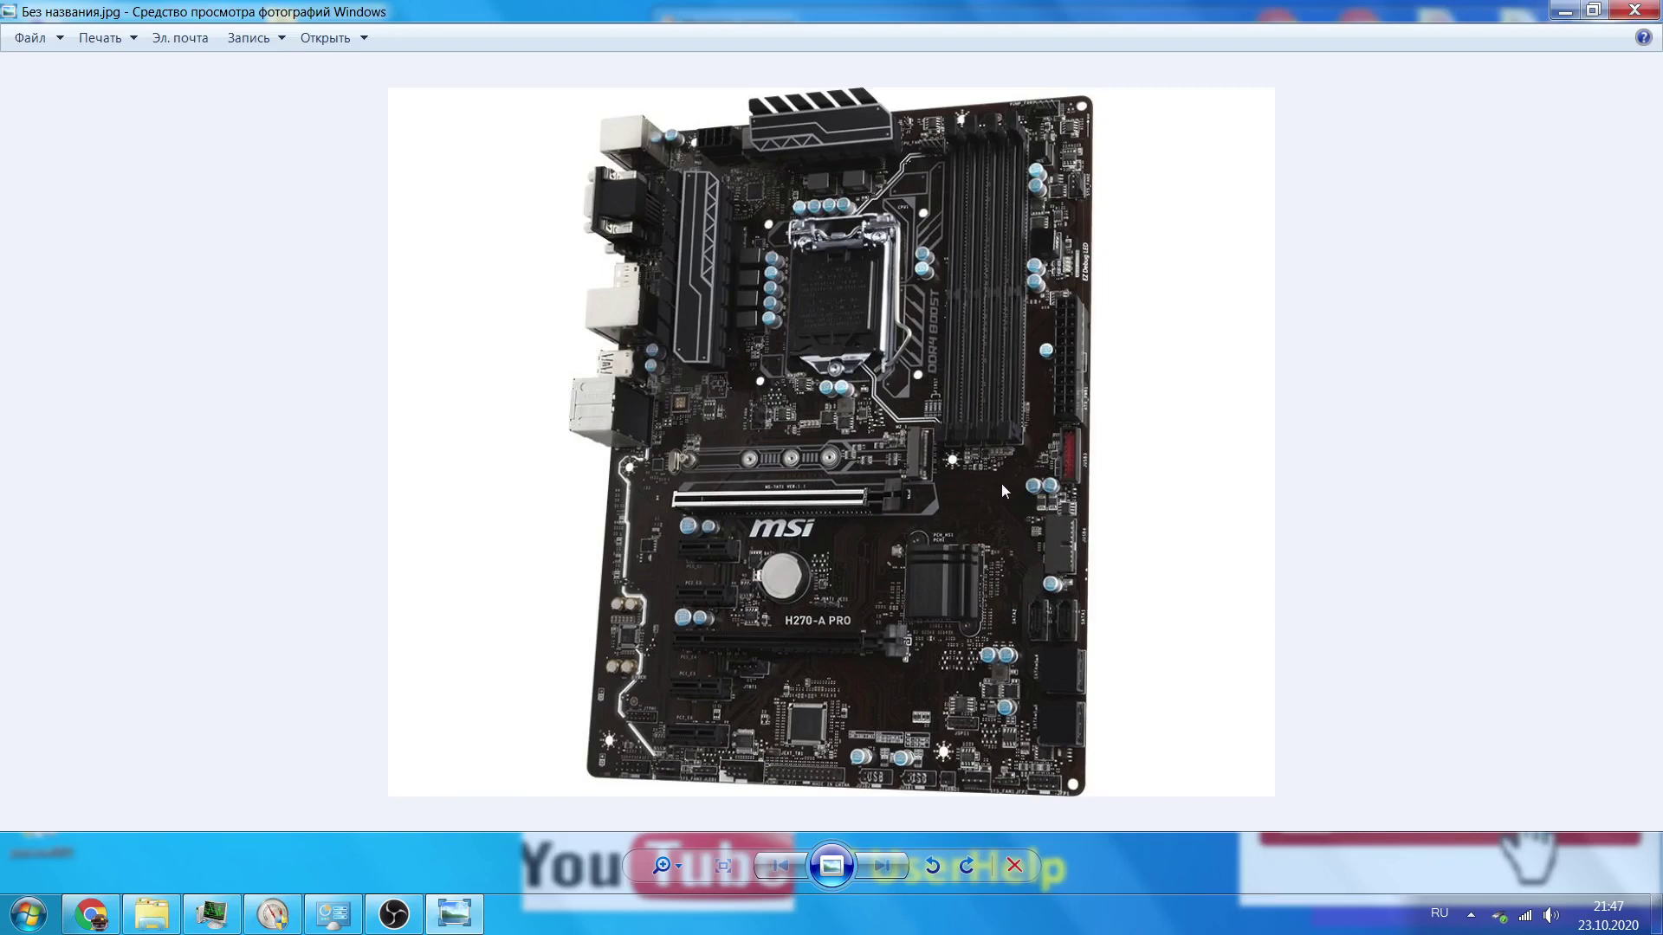
pyautogui.click(1568, 10)
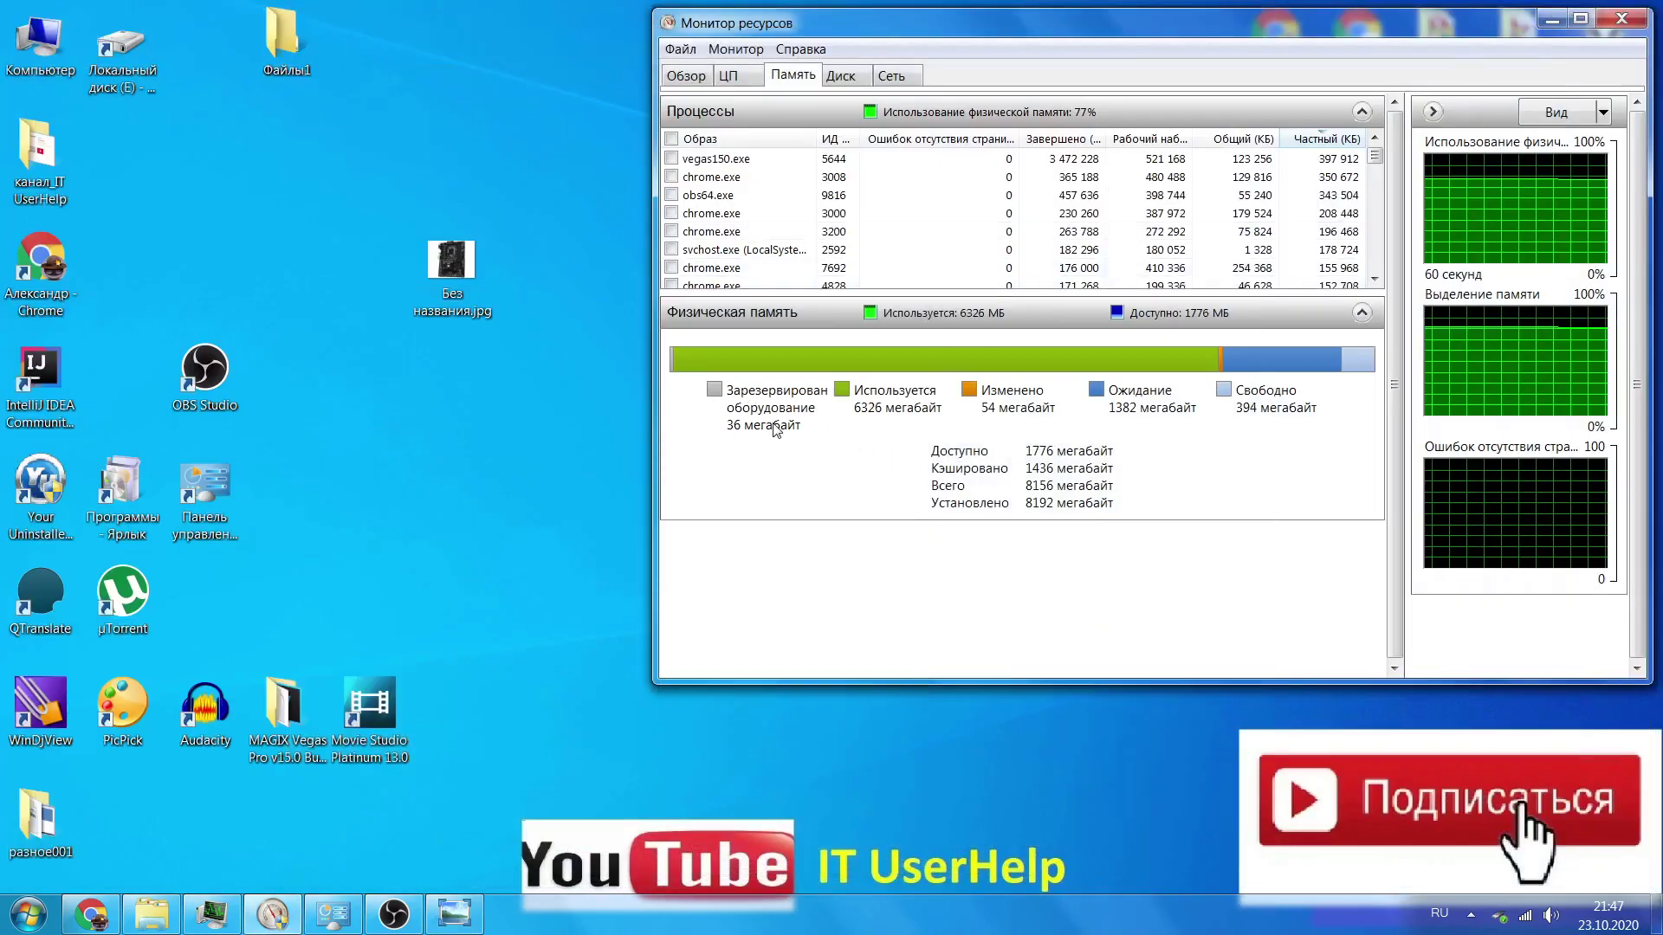
# Move Resource Monitor left, close it with Alt+F4, and reveal the hidden tray icons
pyautogui.moveTo(771, 418)
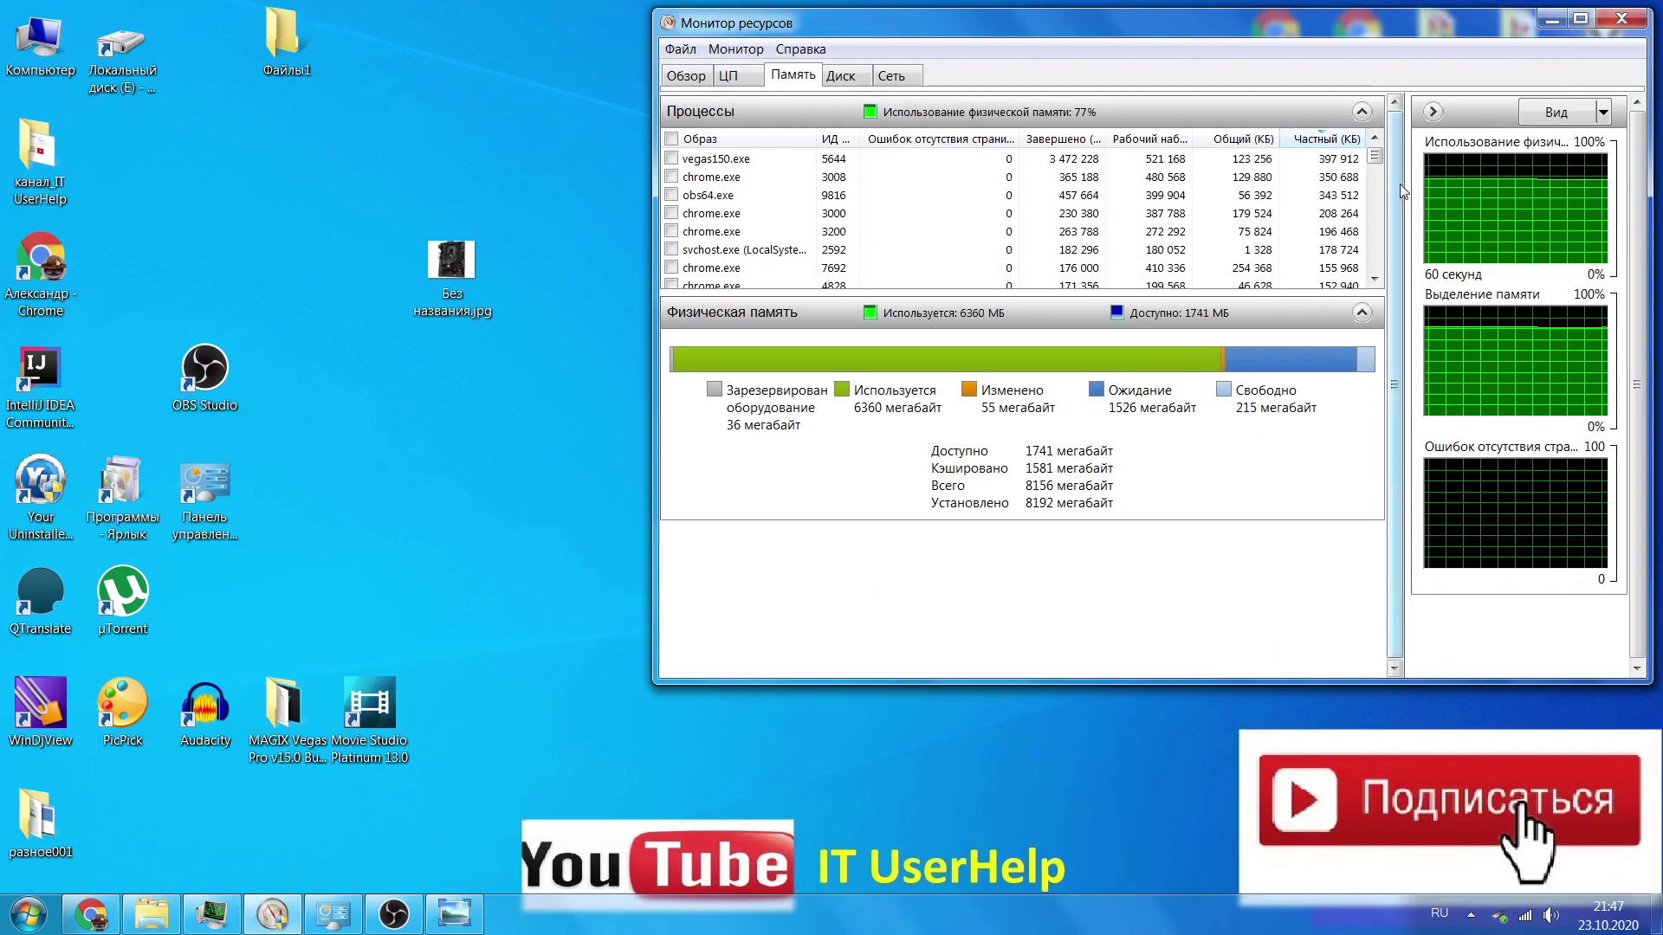
pyautogui.moveTo(1472, 29); pyautogui.dragTo(1227, 43)
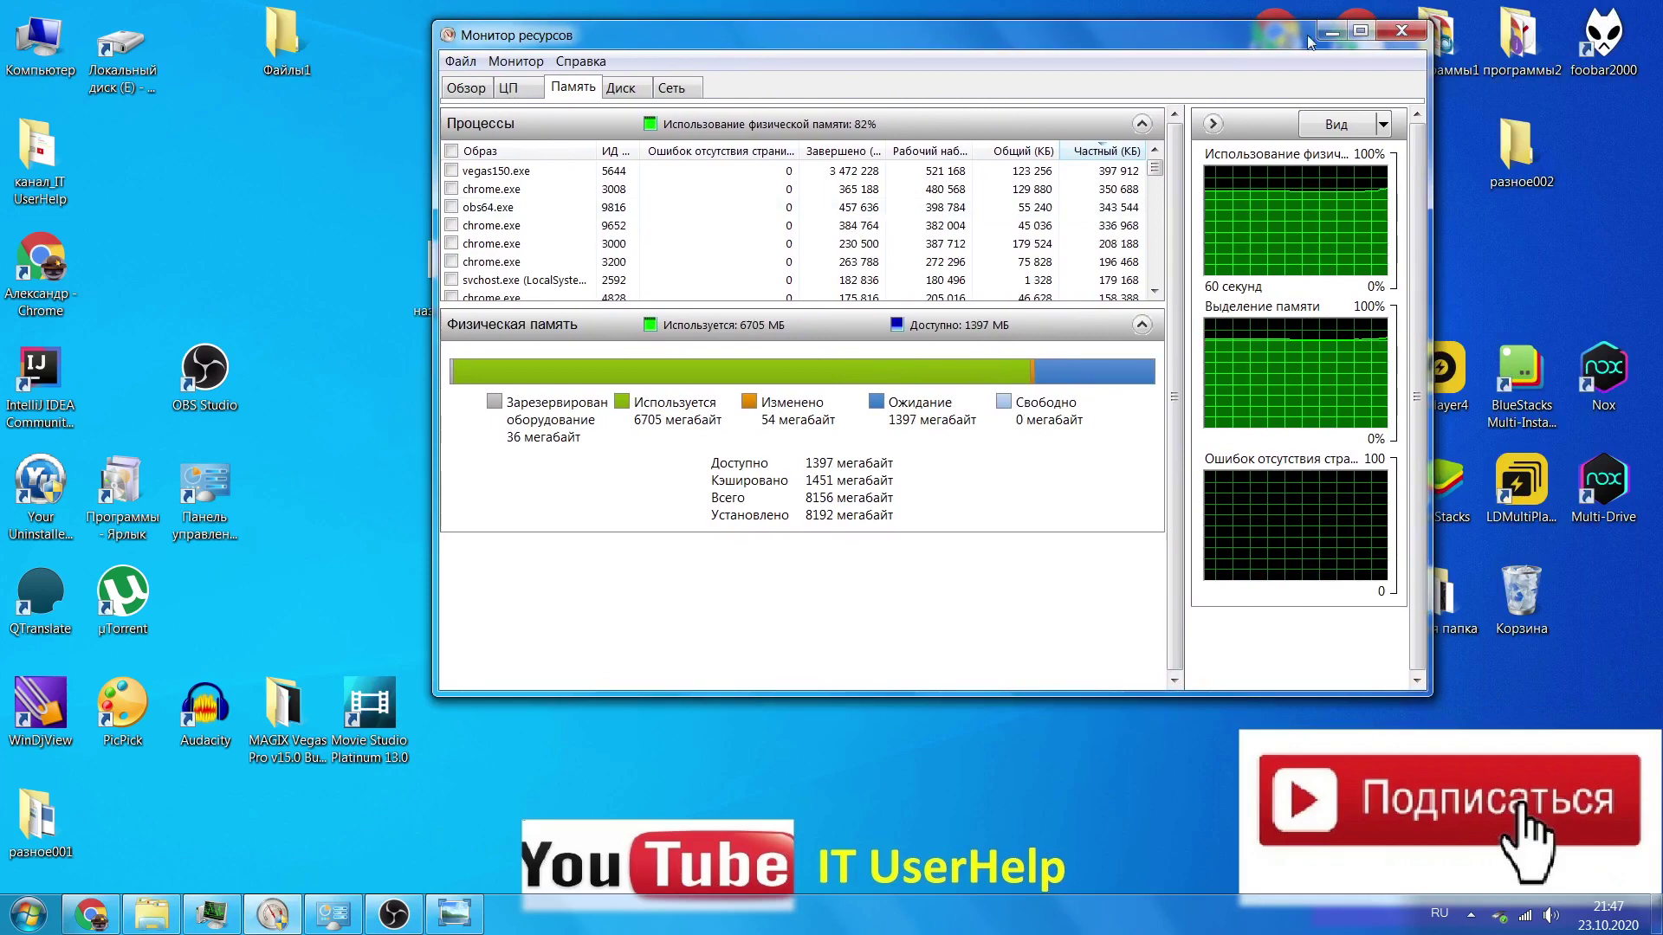
pyautogui.moveTo(1087, 45); pyautogui.dragTo(1026, 38)
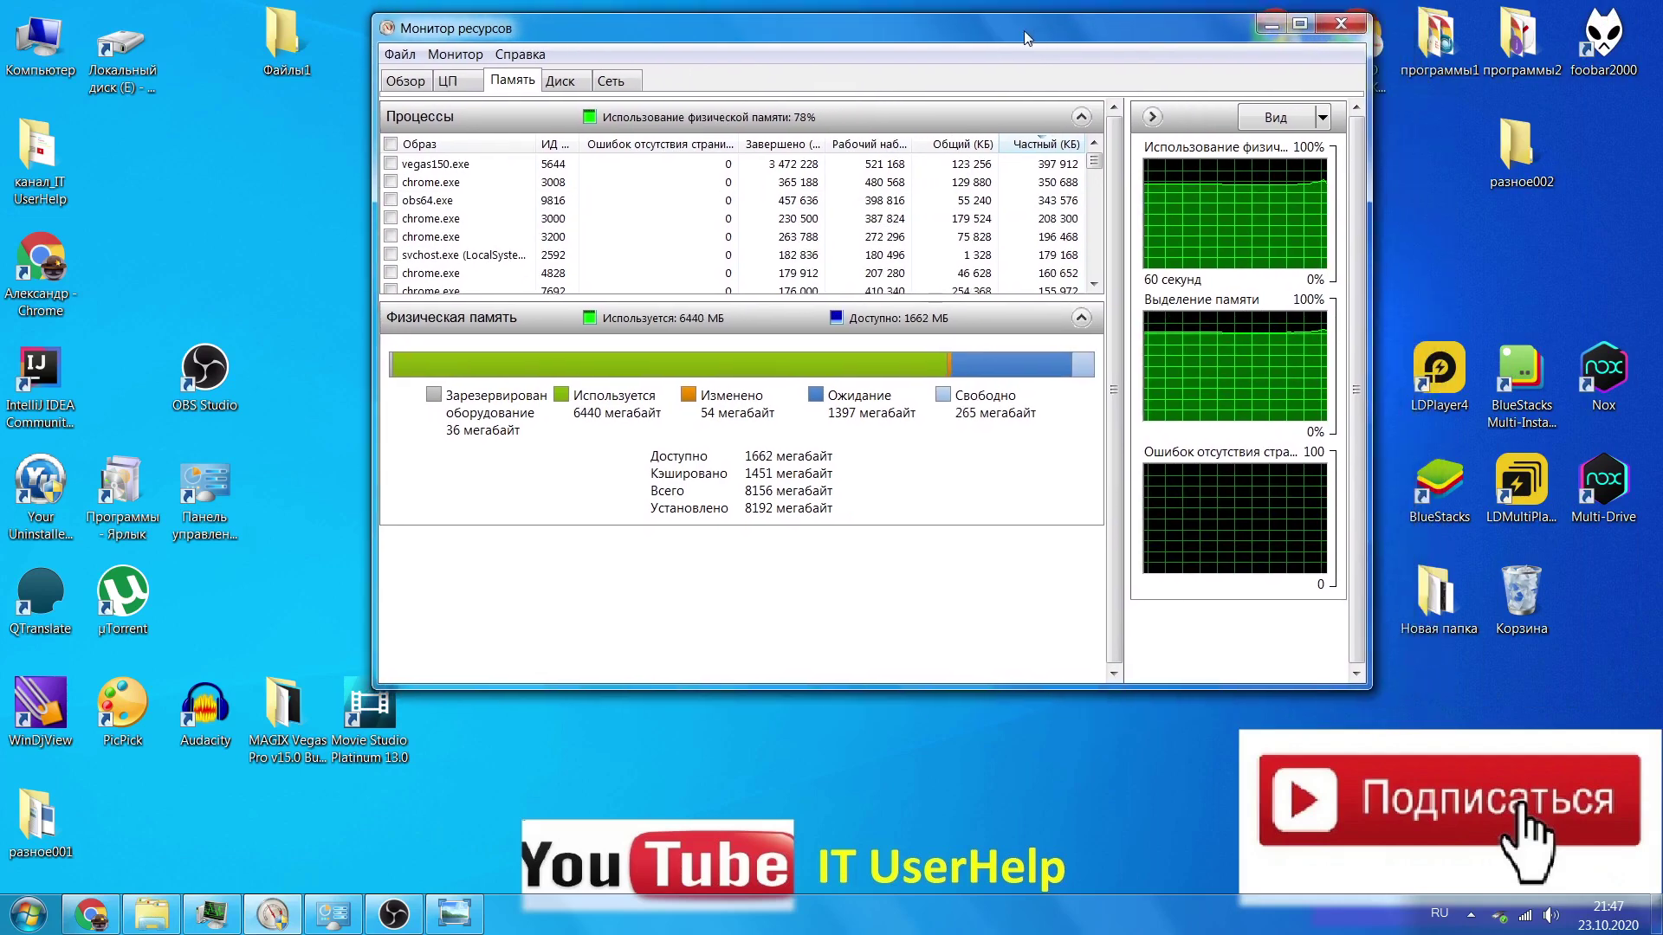
pyautogui.hotkey('alt', 'F4')
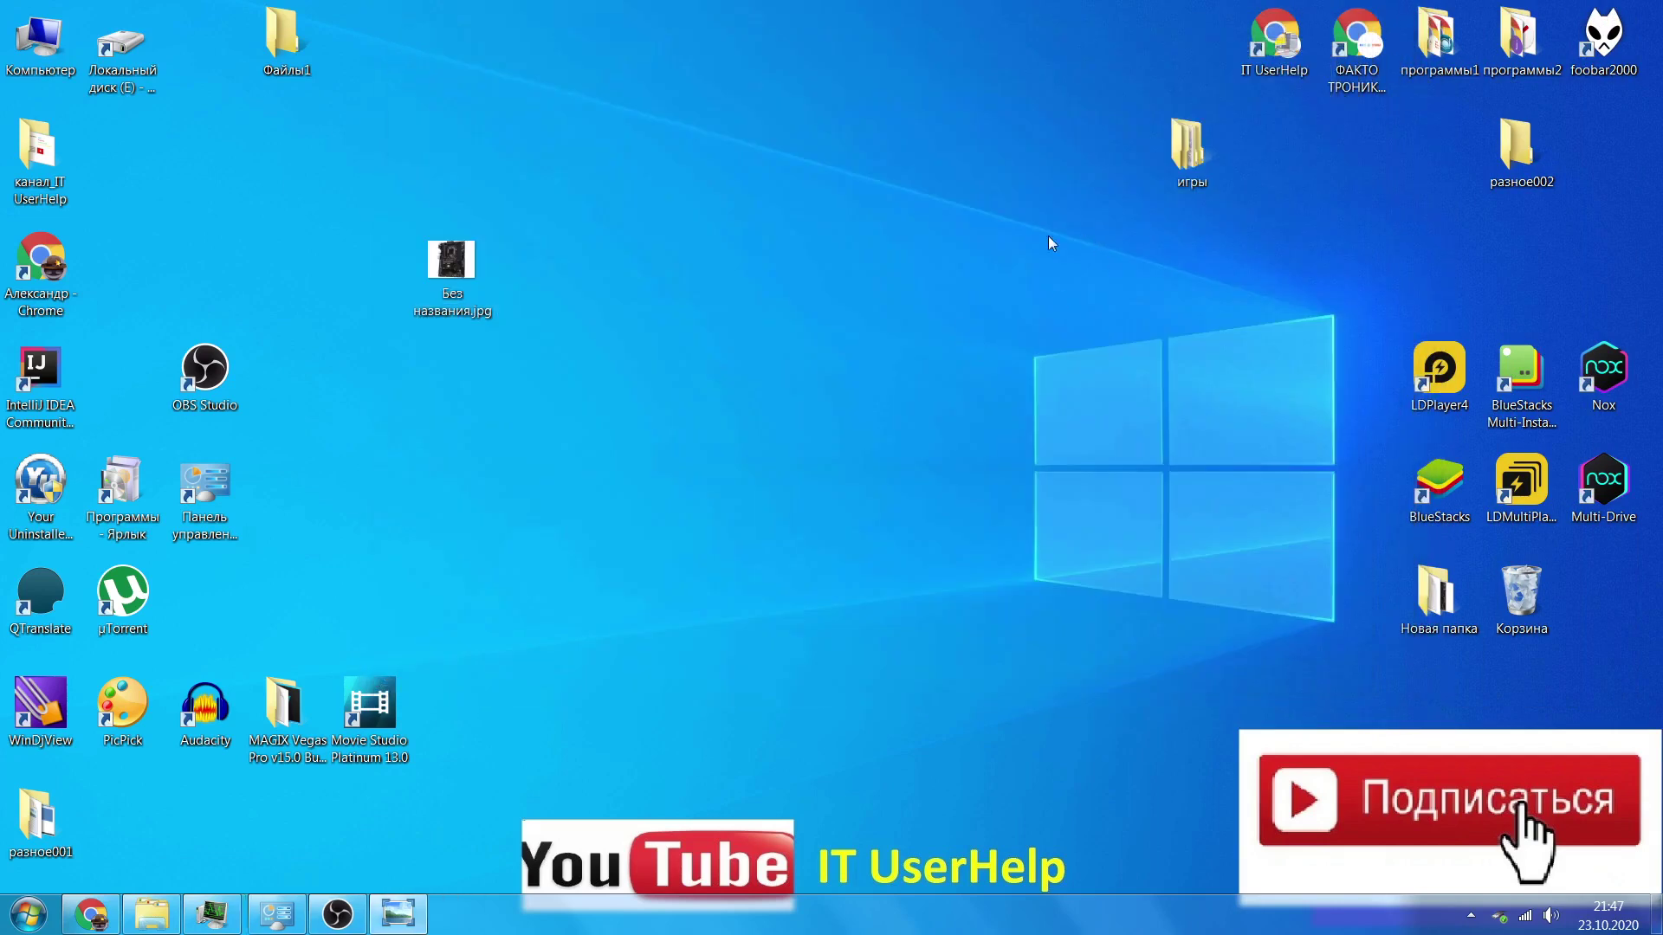
pyautogui.click(1471, 917)
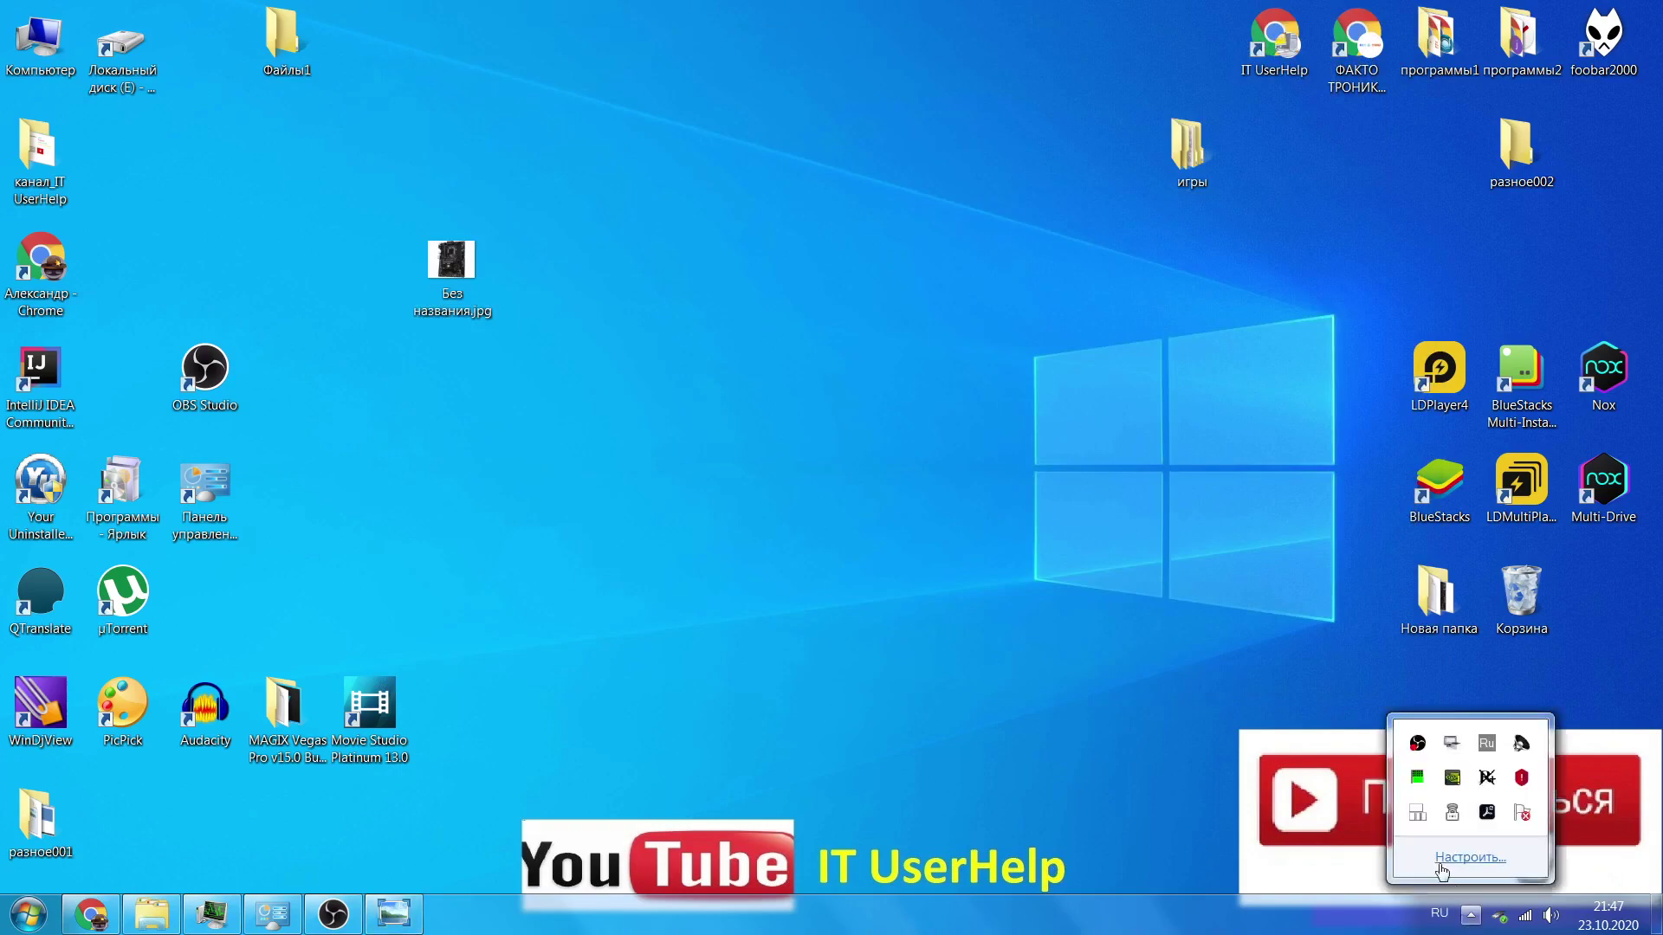